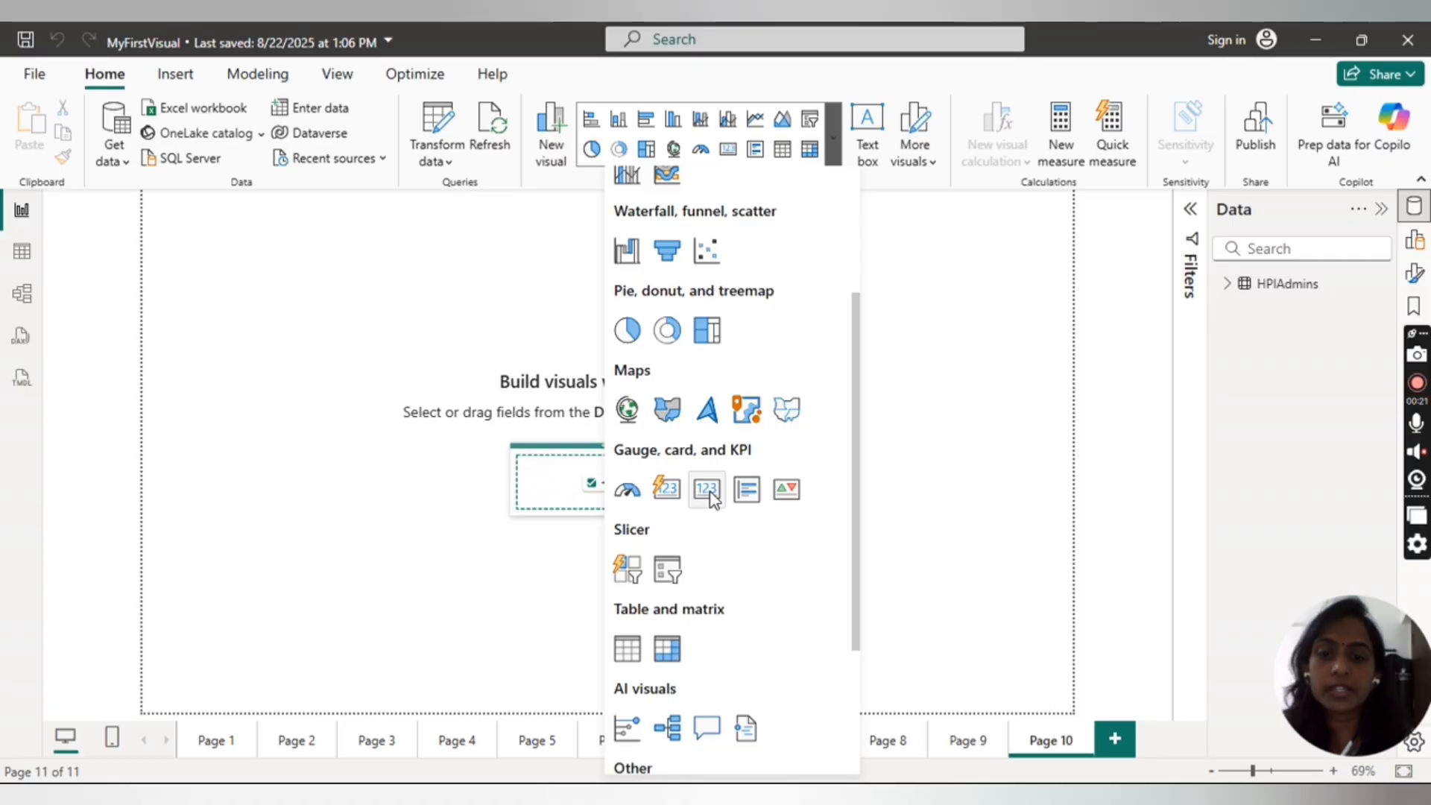
# Insert a card visual on Page 10, enlarge it and move it towards the middle of the page.
pyautogui.click(706, 489)
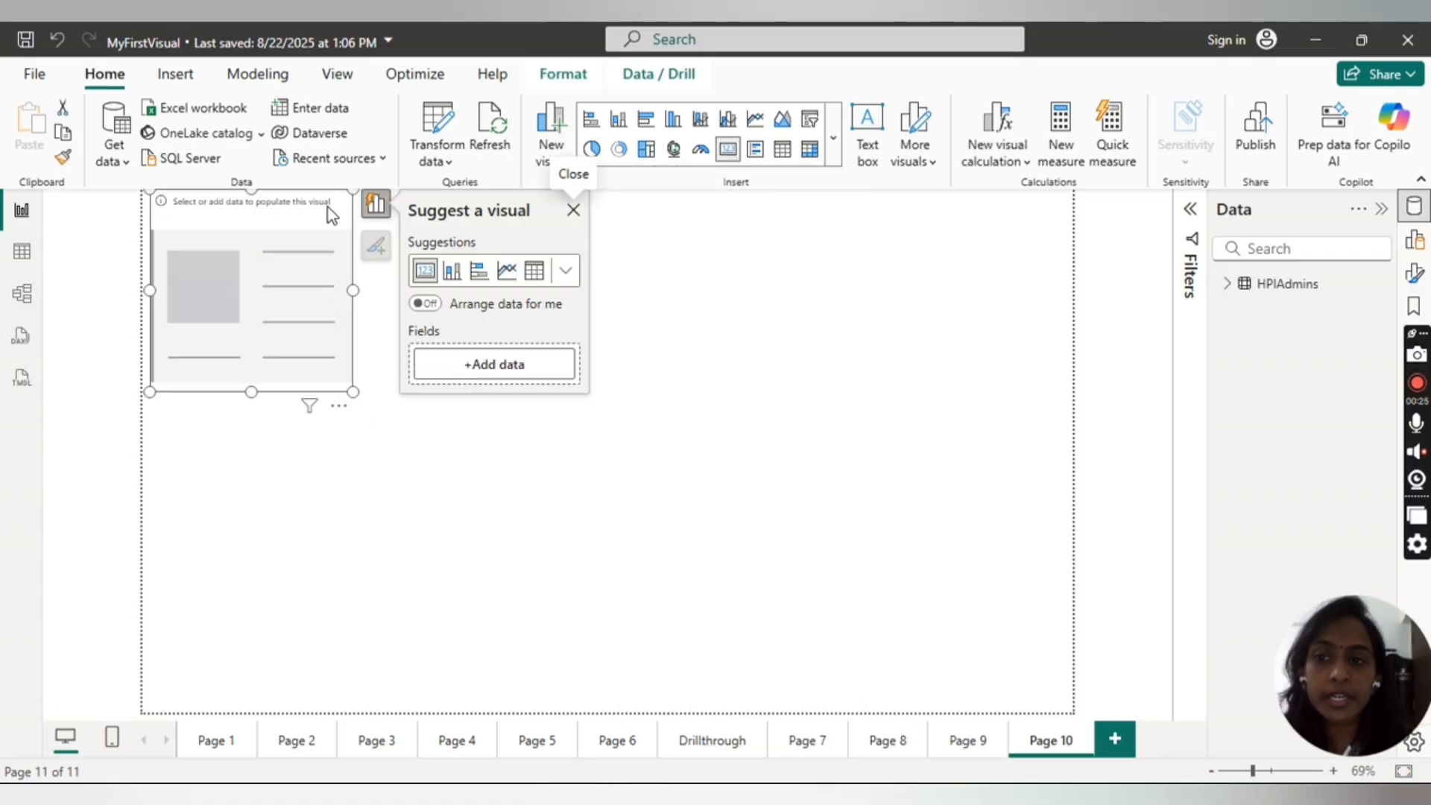
pyautogui.moveTo(328, 207); pyautogui.dragTo(484, 262)
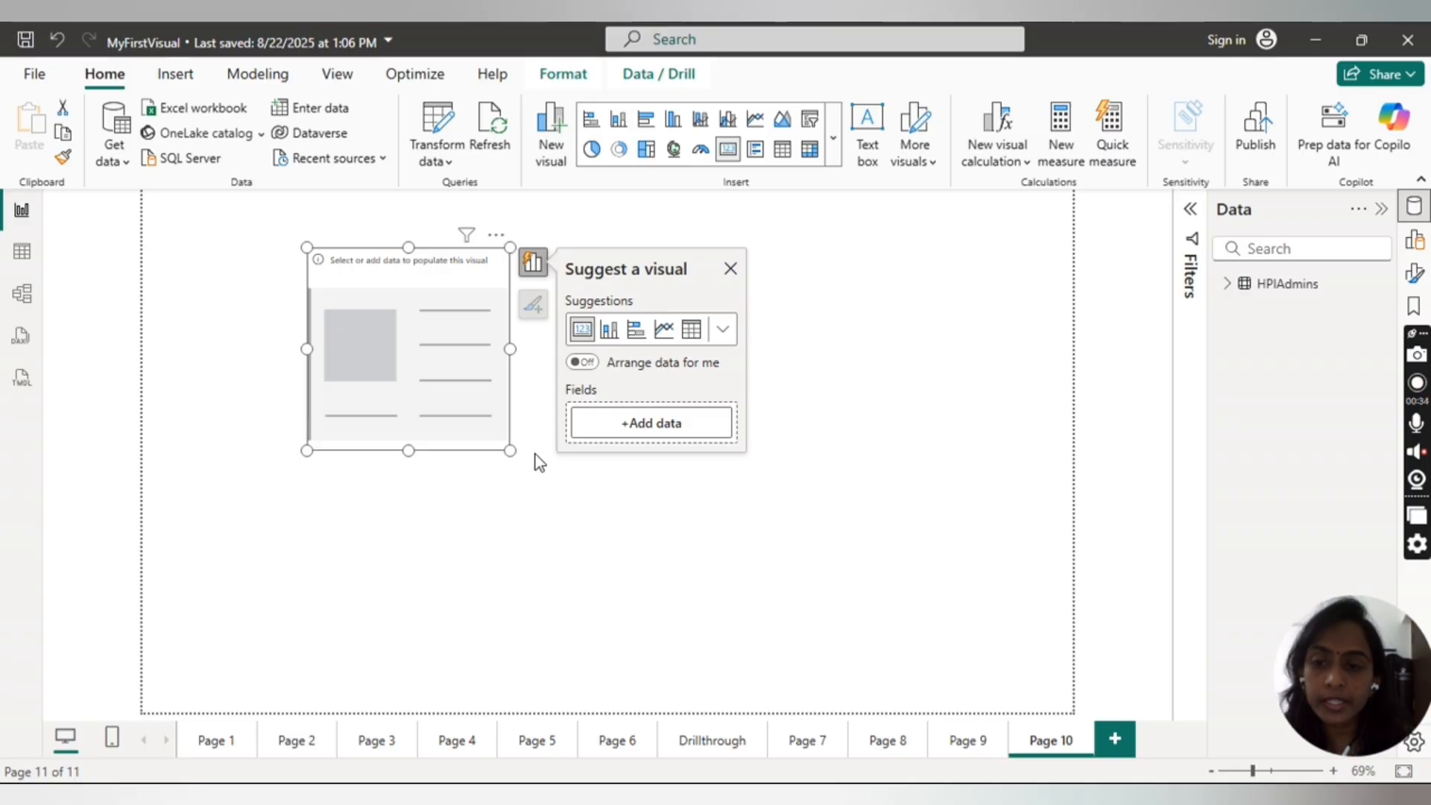
pyautogui.moveTo(509, 450); pyautogui.dragTo(568, 475)
pyautogui.moveTo(526, 270); pyautogui.dragTo(668, 281)
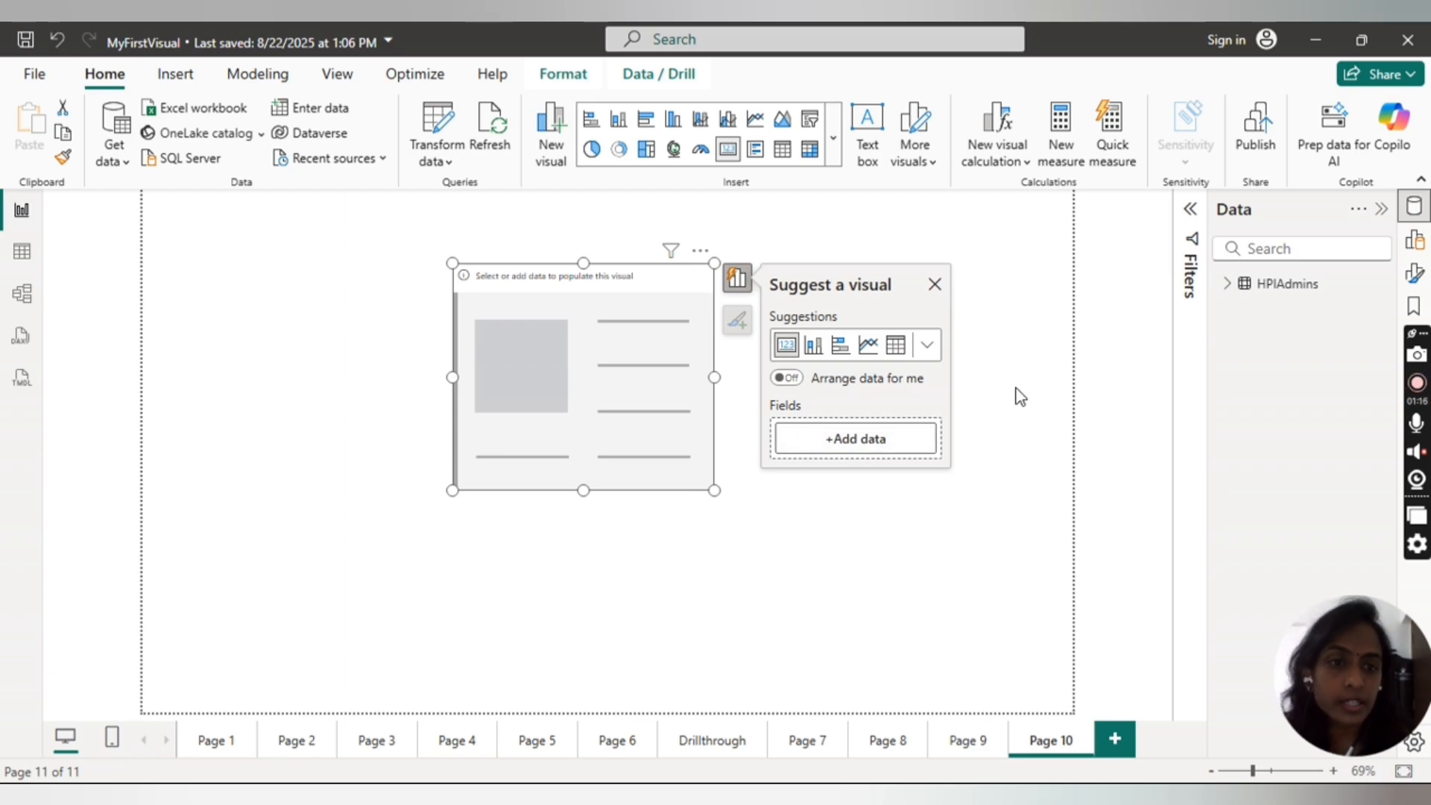
# Add the RegionName field from the HPIAdmins table to the card and review its summarization options.
pyautogui.click(1227, 287)
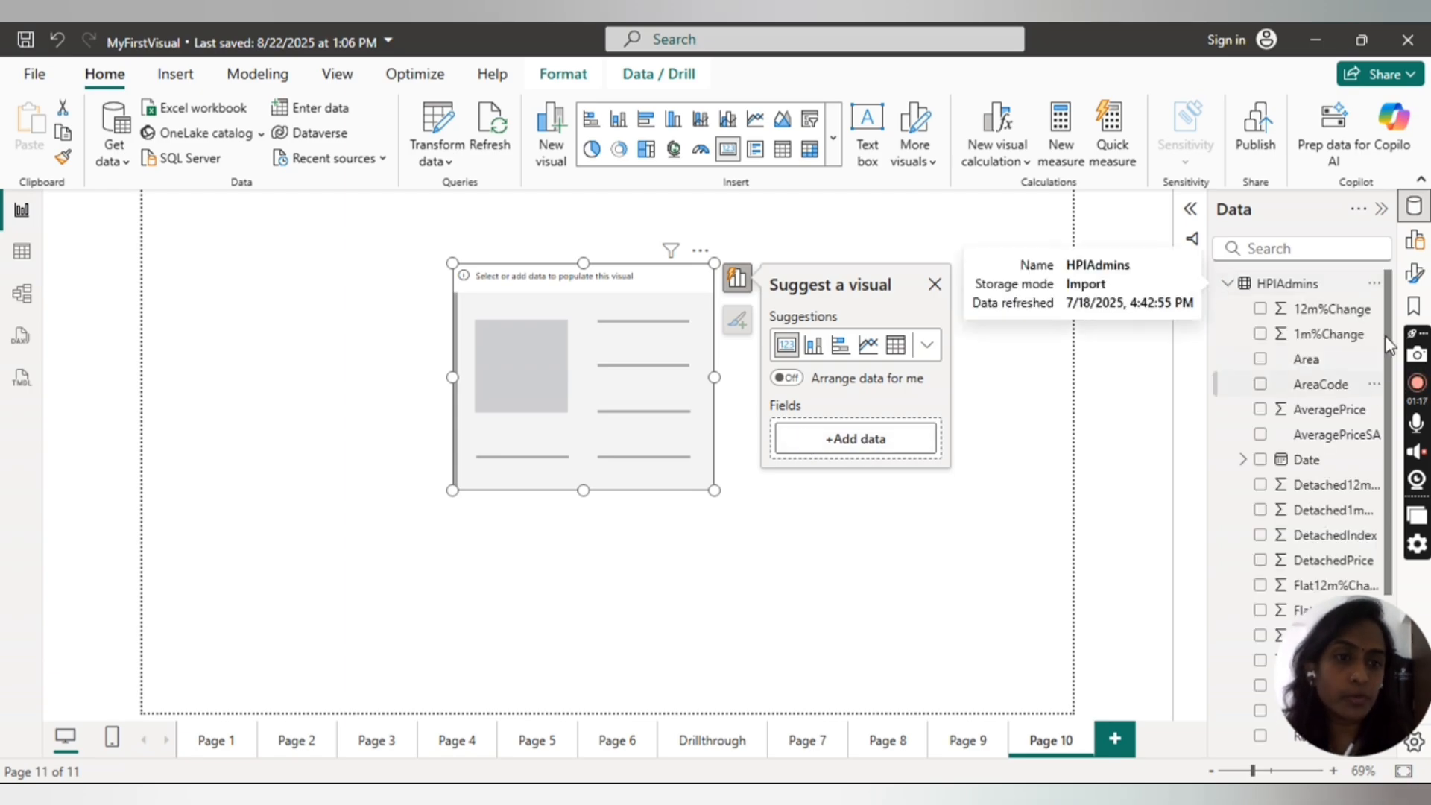
pyautogui.scroll(-3, 1391, 358)
pyautogui.scroll(-3, 1396, 435)
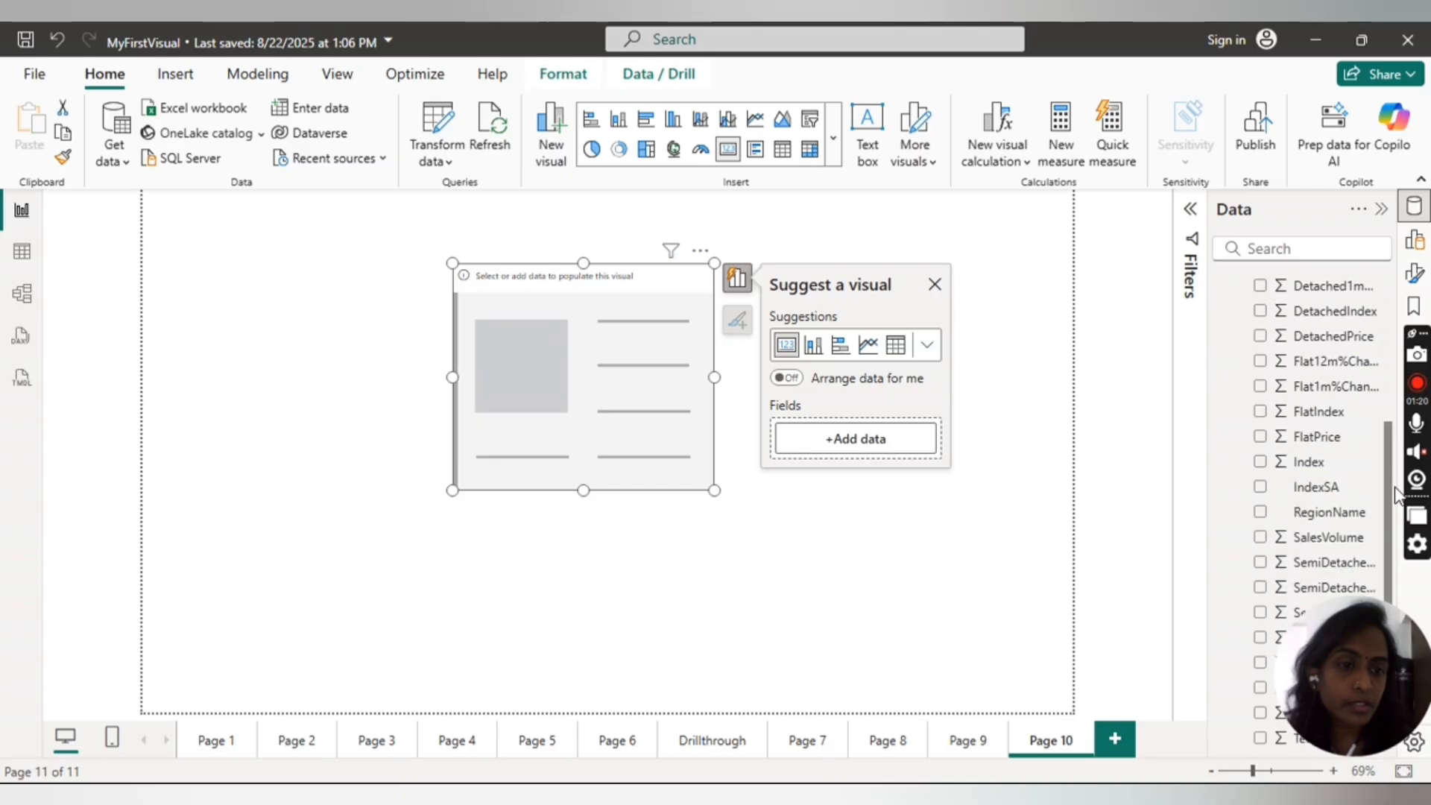
pyautogui.click(1260, 513)
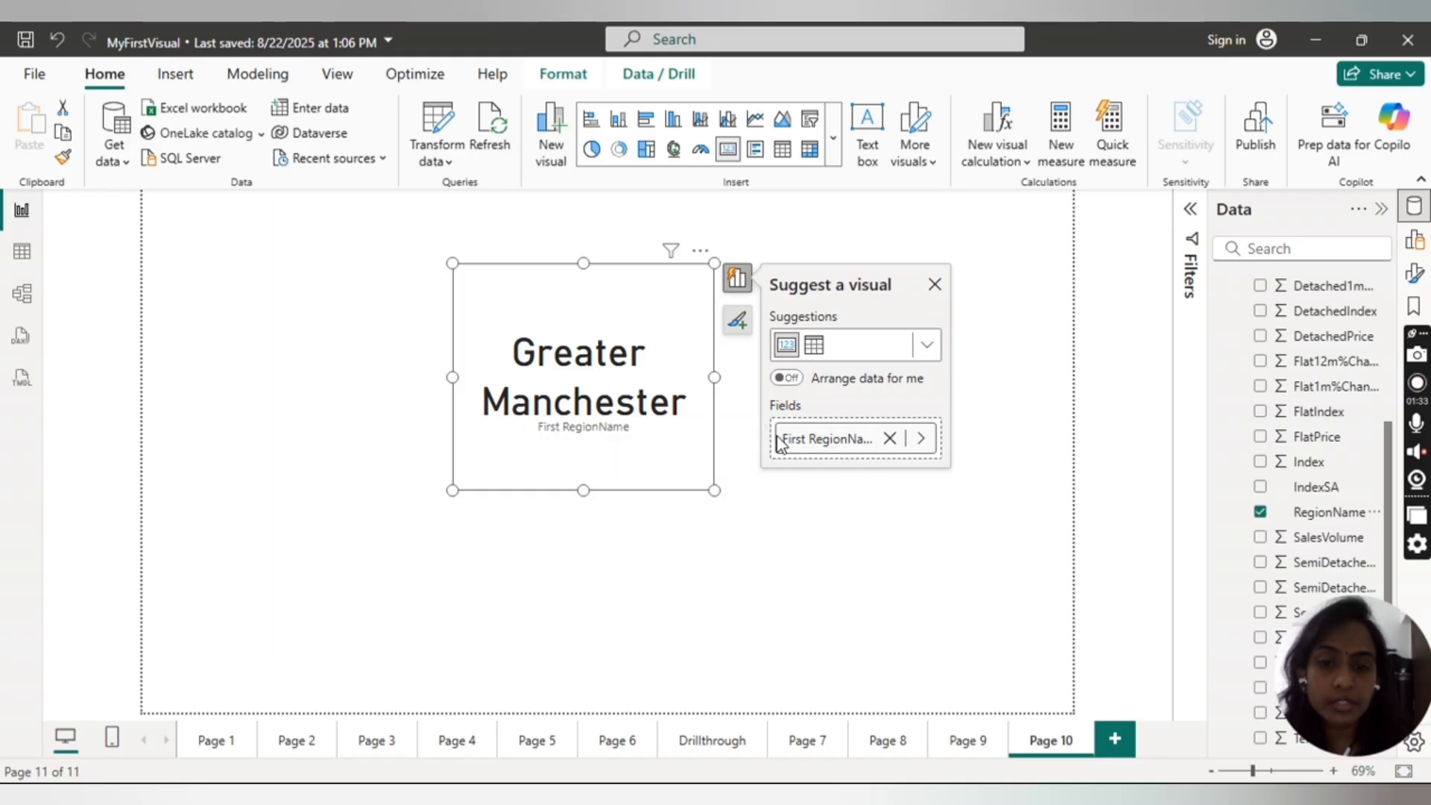
pyautogui.click(922, 438)
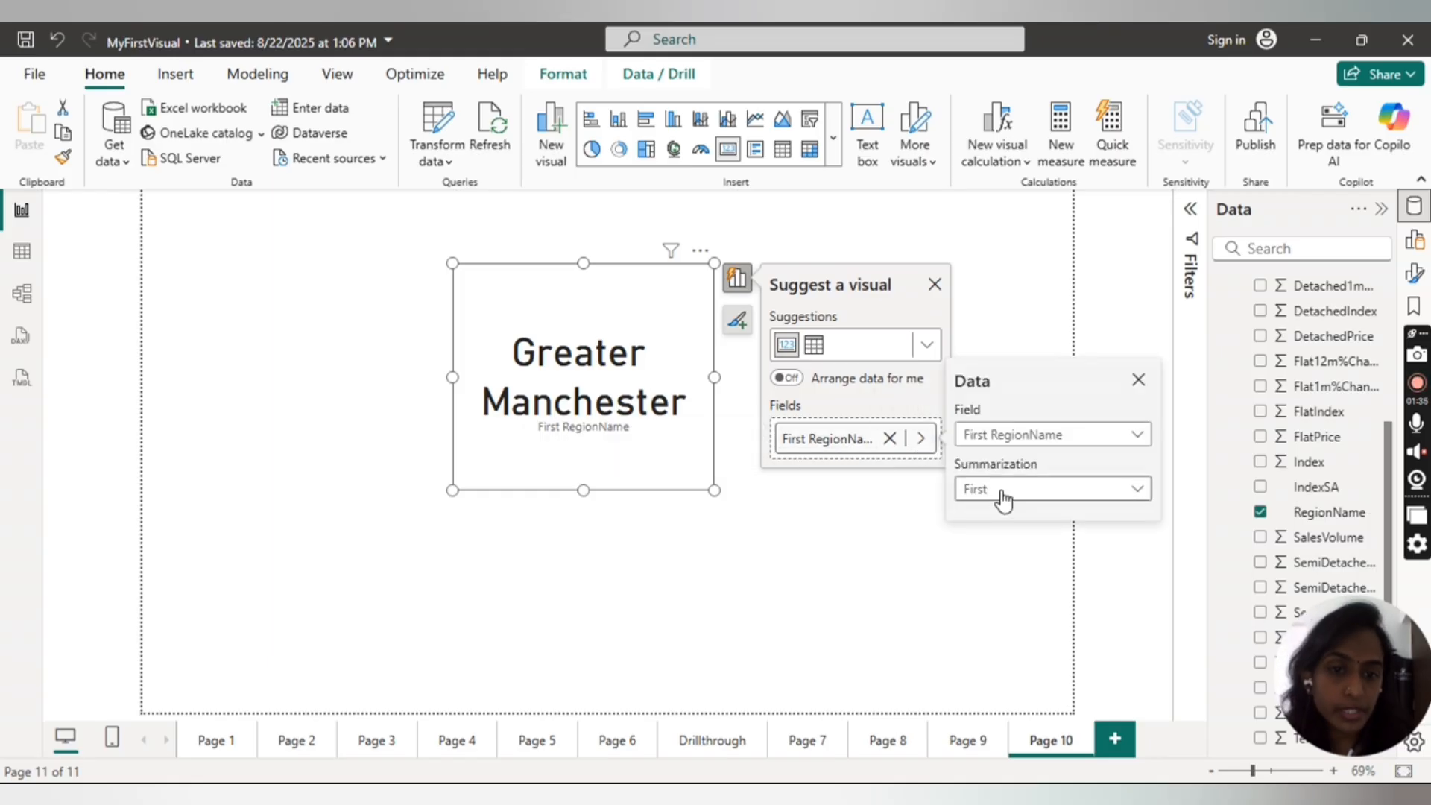
pyautogui.click(1000, 490)
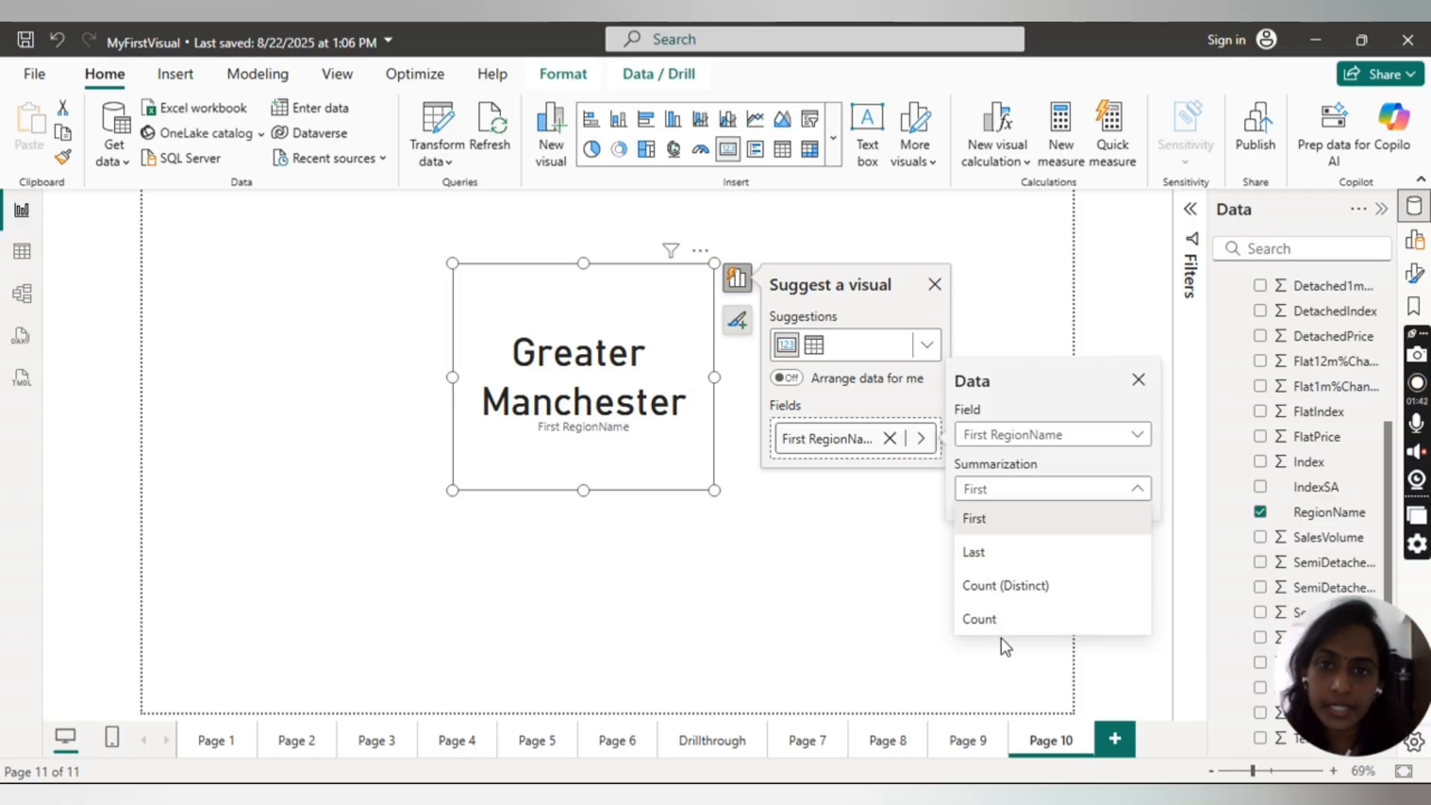
pyautogui.click(1142, 381)
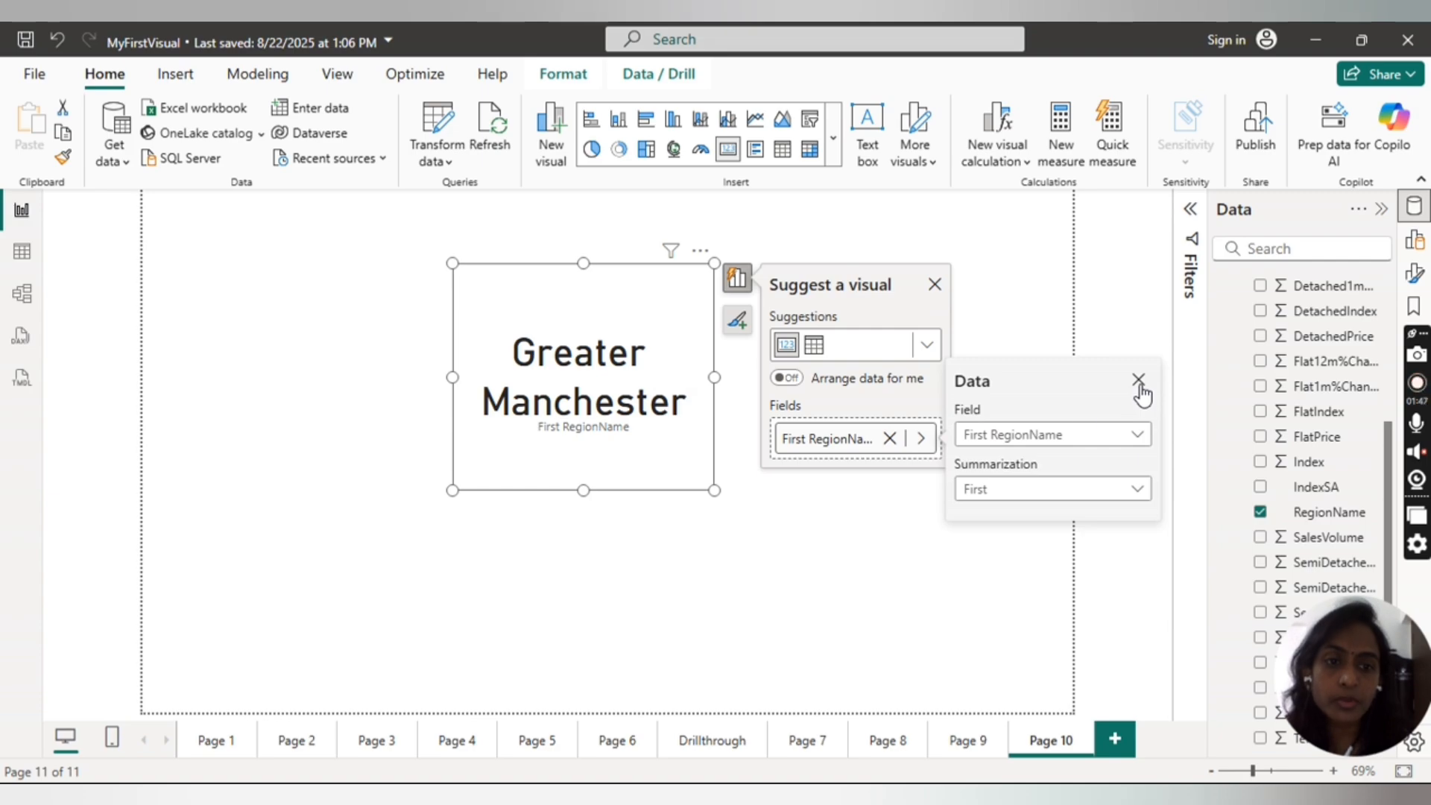
pyautogui.click(1138, 382)
# Replace RegionName in the card with the Date field and review the date's summarization options.
pyautogui.click(889, 438)
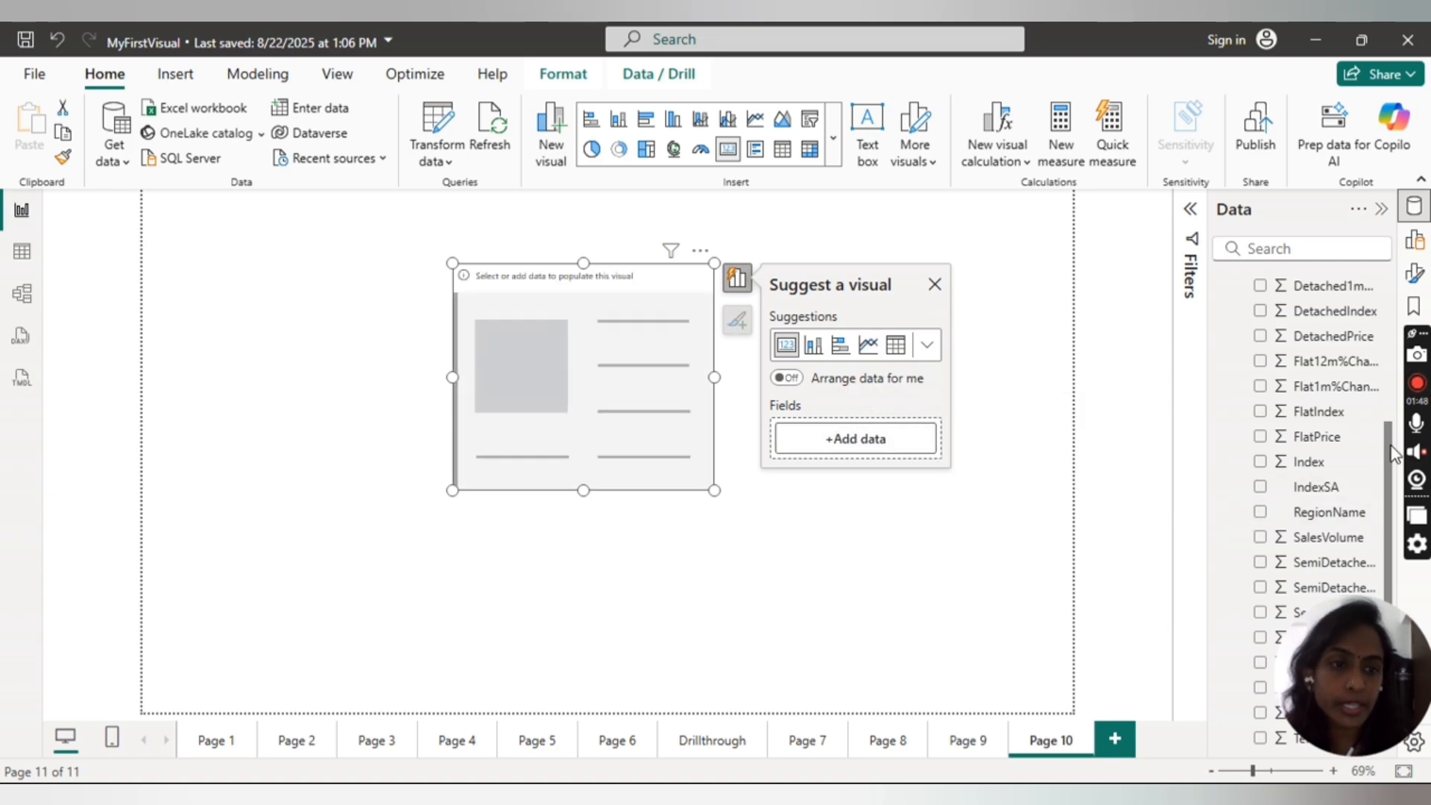
pyautogui.scroll(3, 1392, 395)
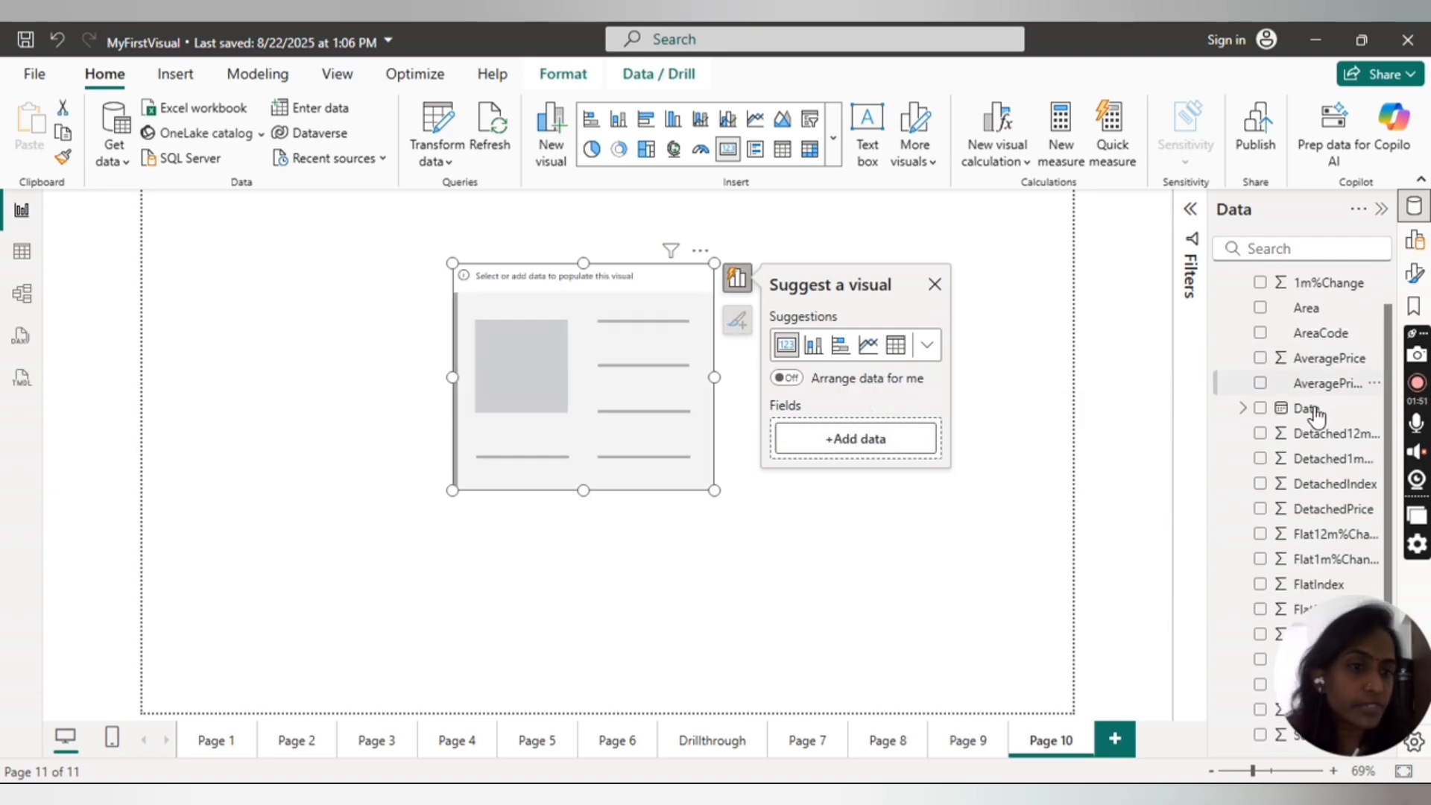
pyautogui.moveTo(1315, 415); pyautogui.dragTo(888, 441)
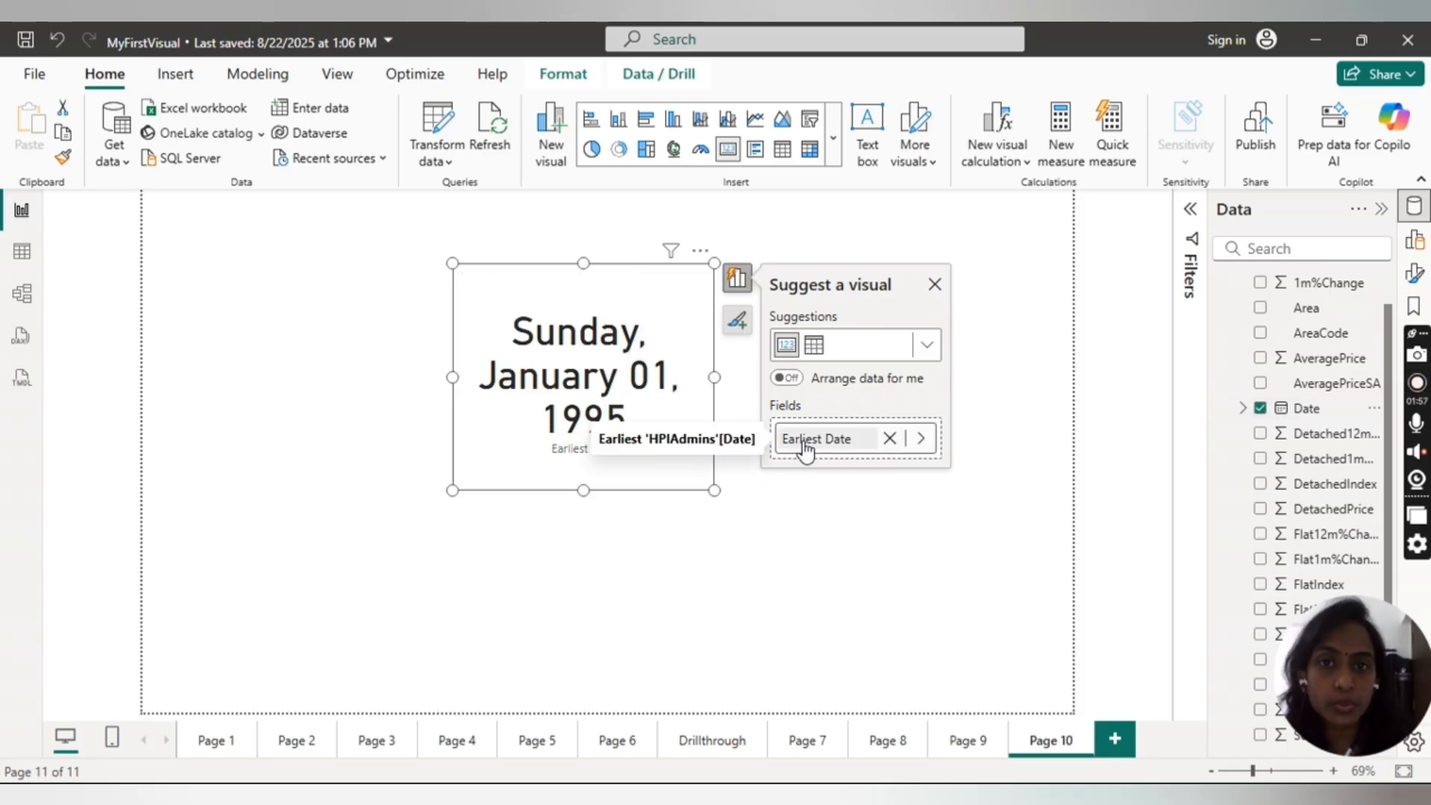
pyautogui.click(923, 442)
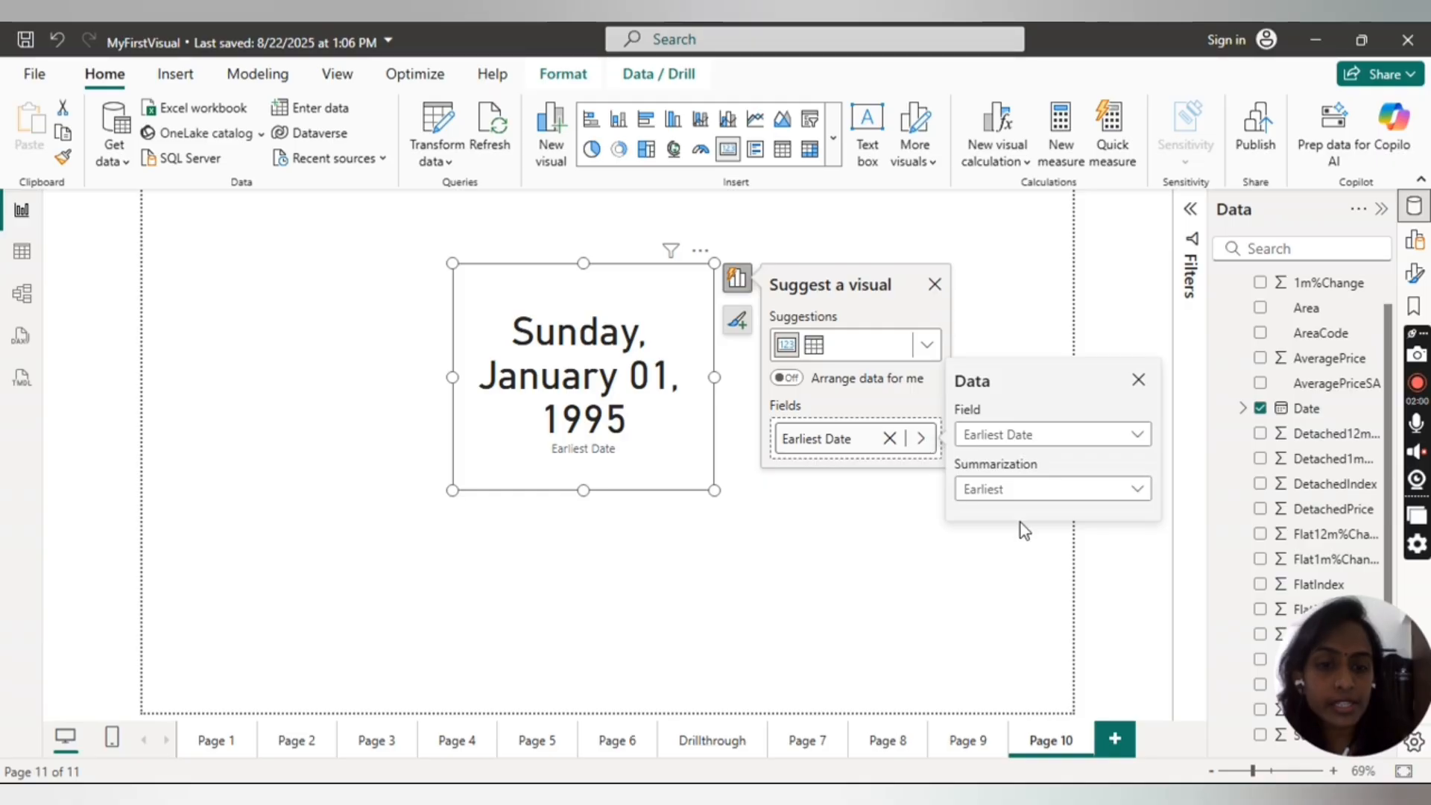
pyautogui.click(1018, 494)
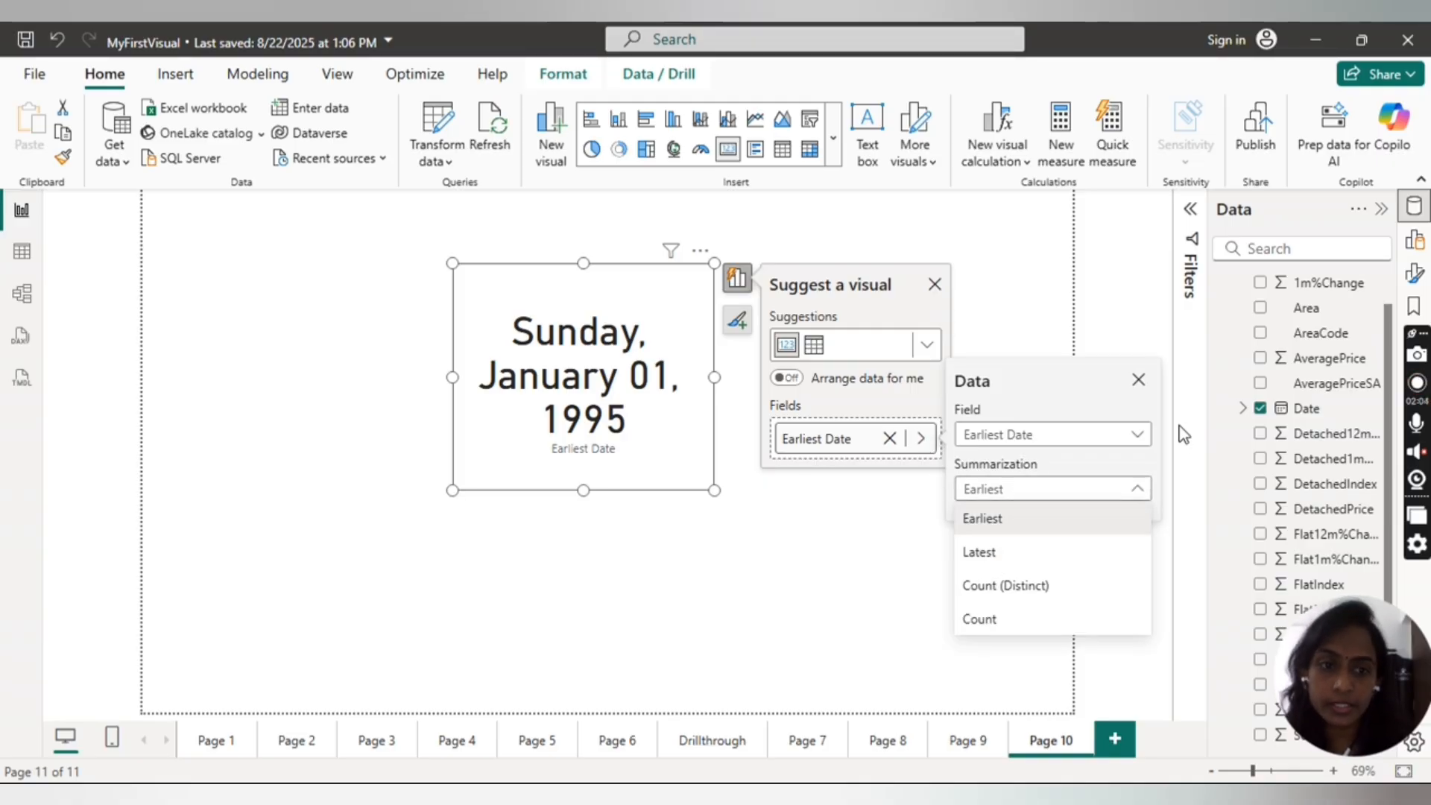
pyautogui.click(1150, 391)
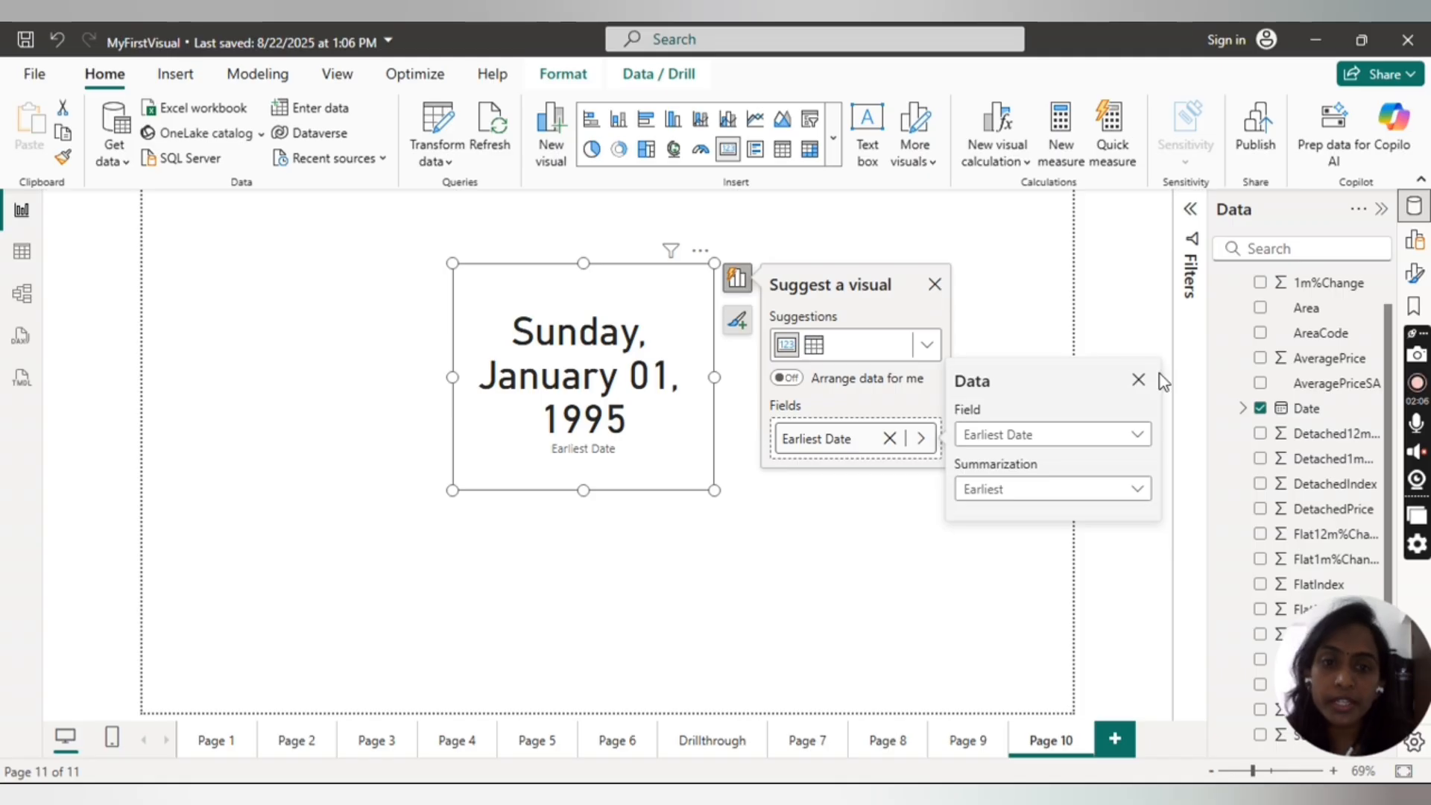
pyautogui.click(1138, 379)
pyautogui.click(935, 285)
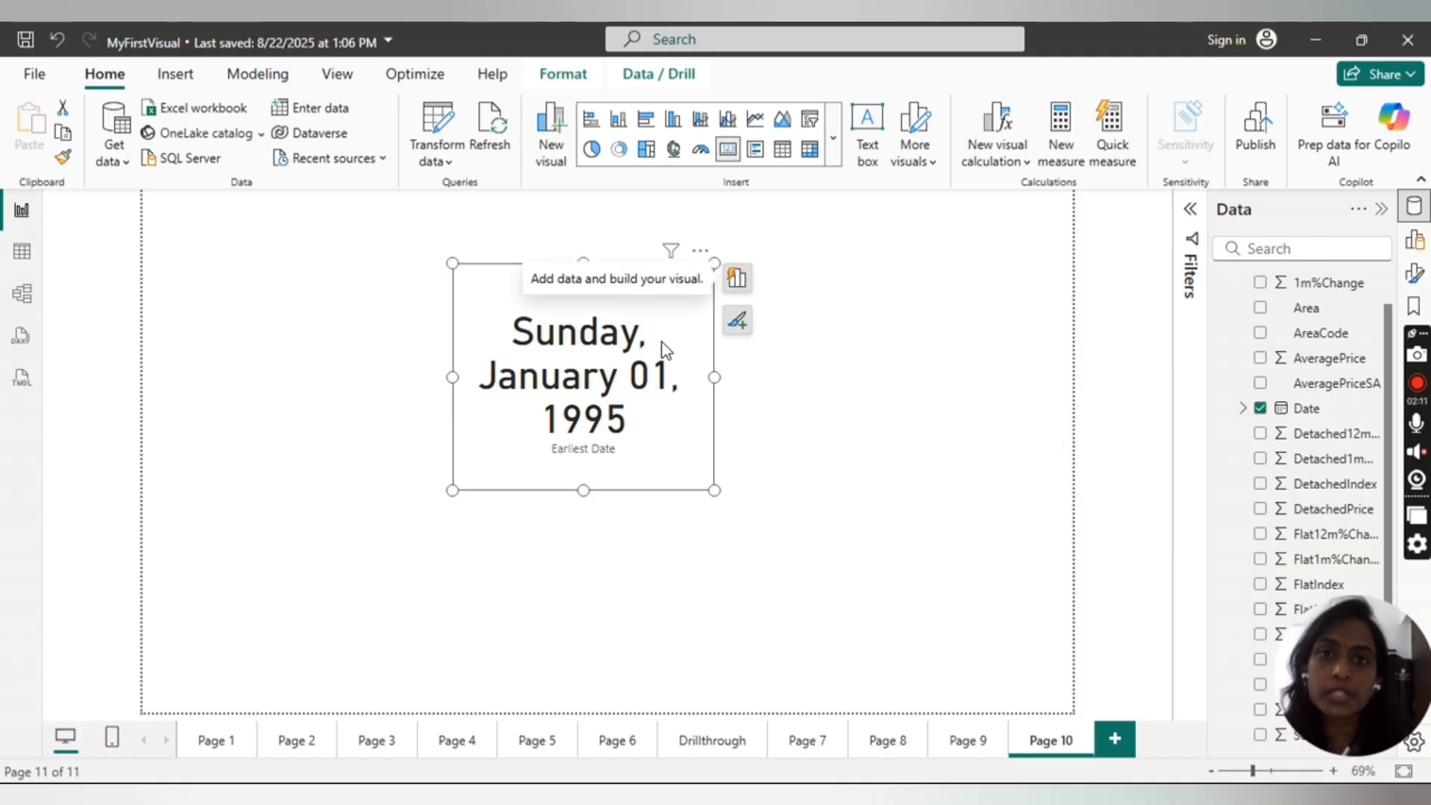
# Replace the Date field in the card with SalesVolume and review its summarization options, leaving it on Sum.
pyautogui.scroll(-3, 1394, 432)
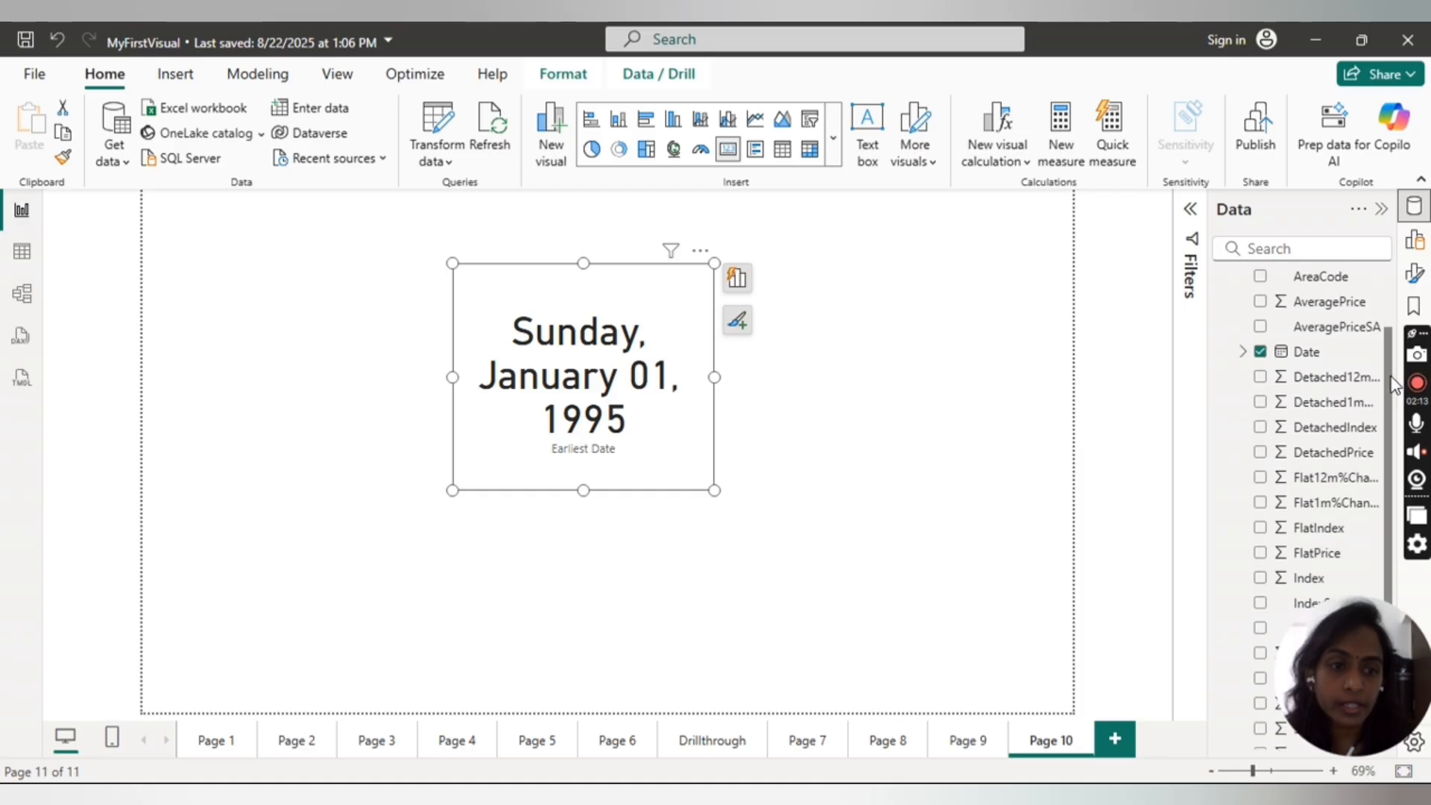
pyautogui.scroll(-2, 1394, 444)
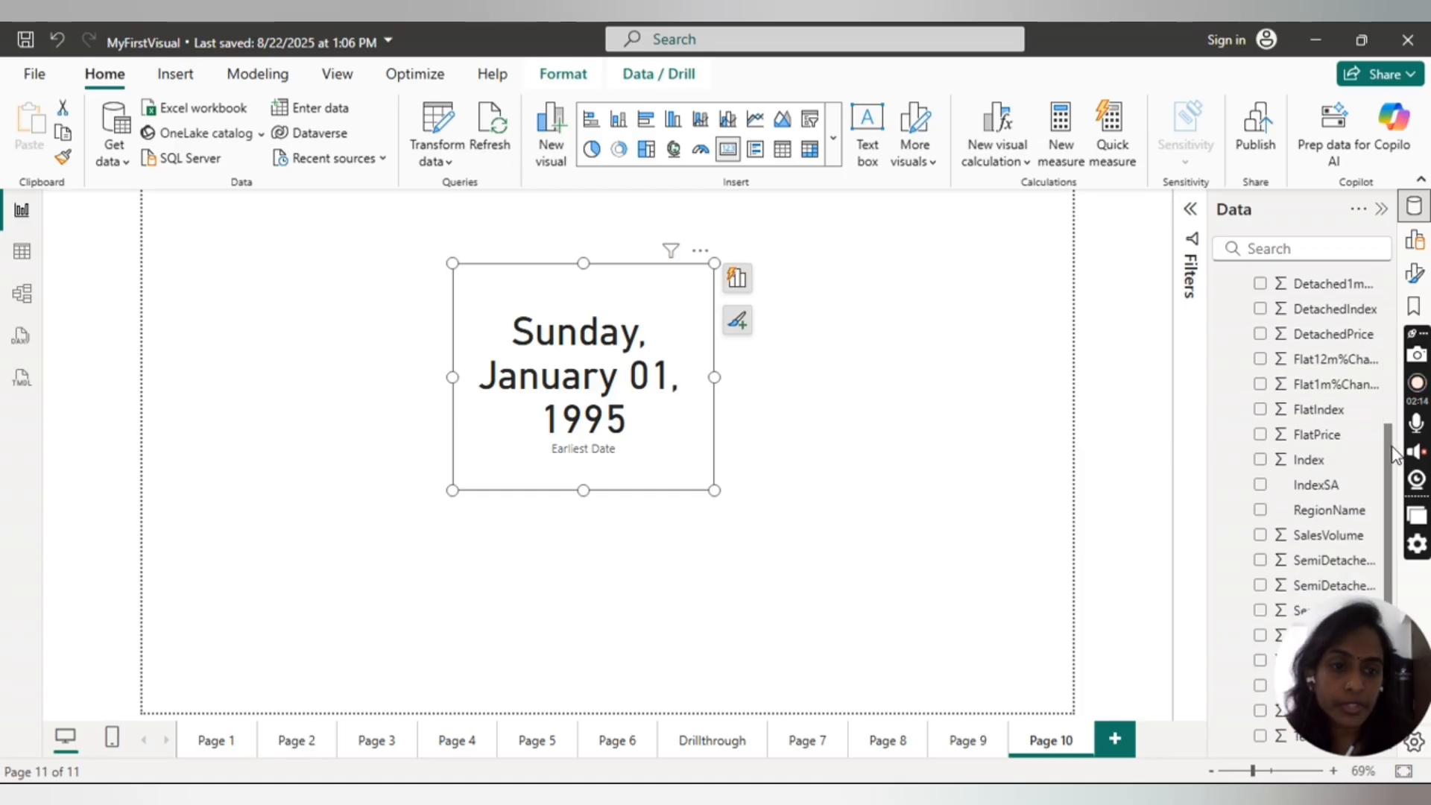
pyautogui.click(738, 279)
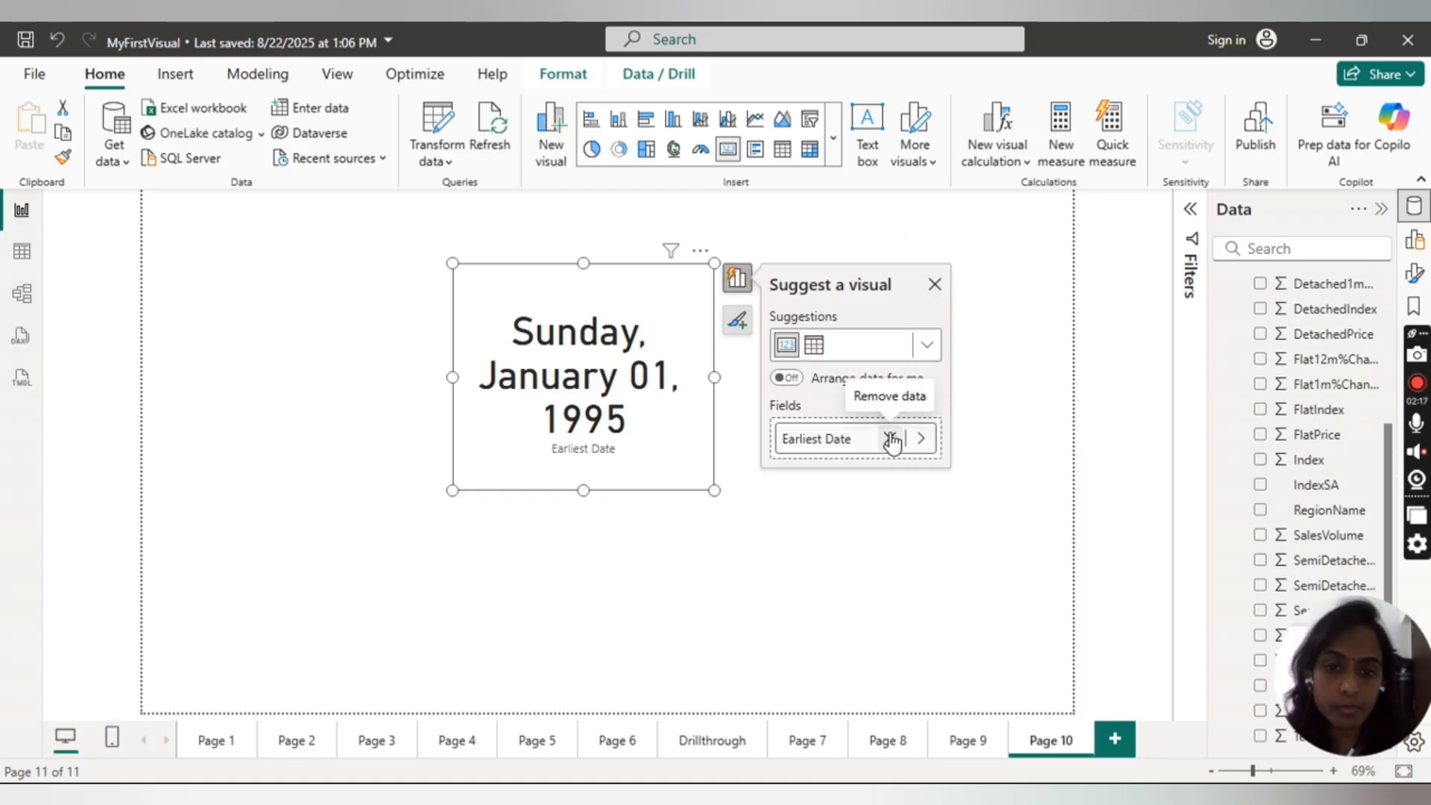
pyautogui.click(890, 439)
pyautogui.click(1261, 537)
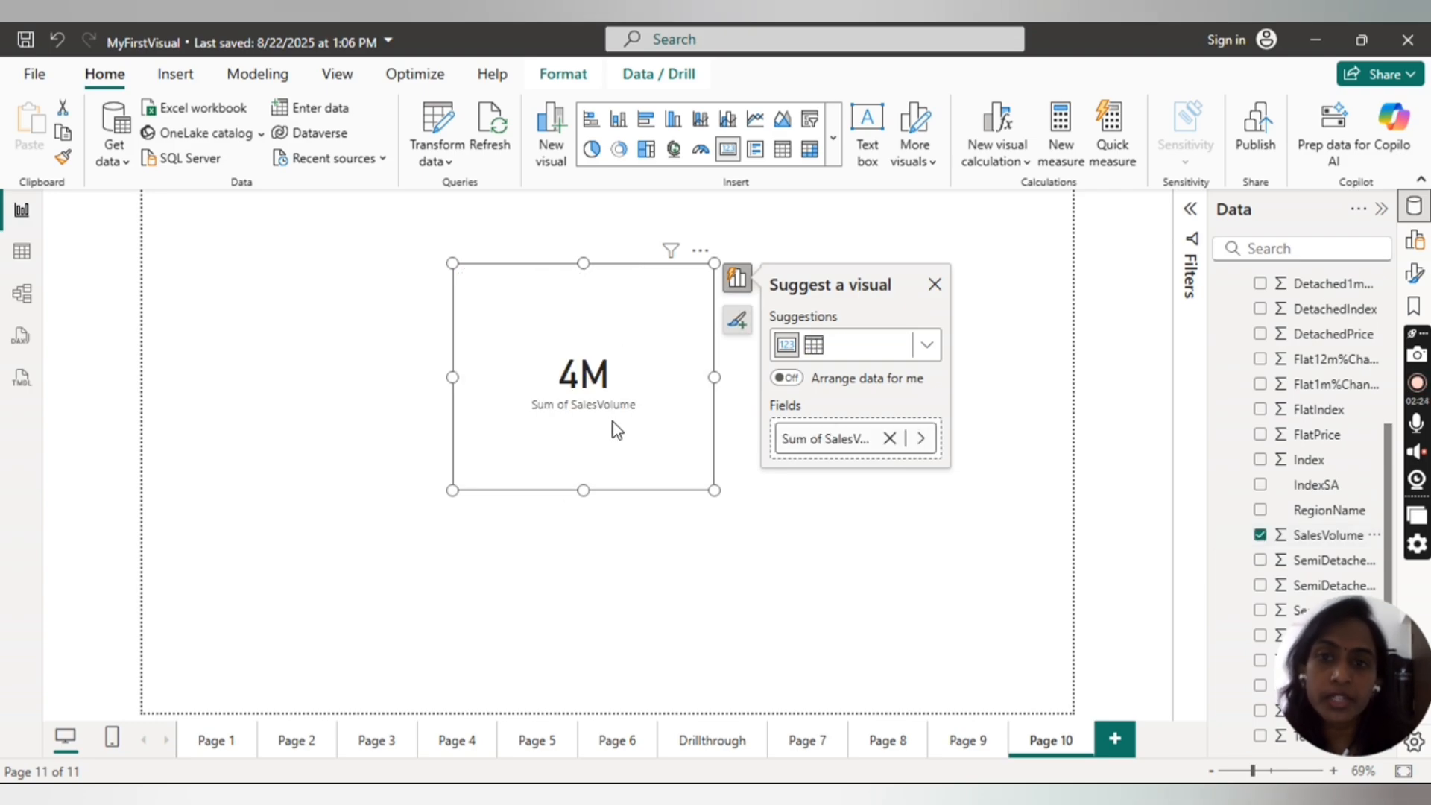
pyautogui.click(922, 440)
pyautogui.click(995, 491)
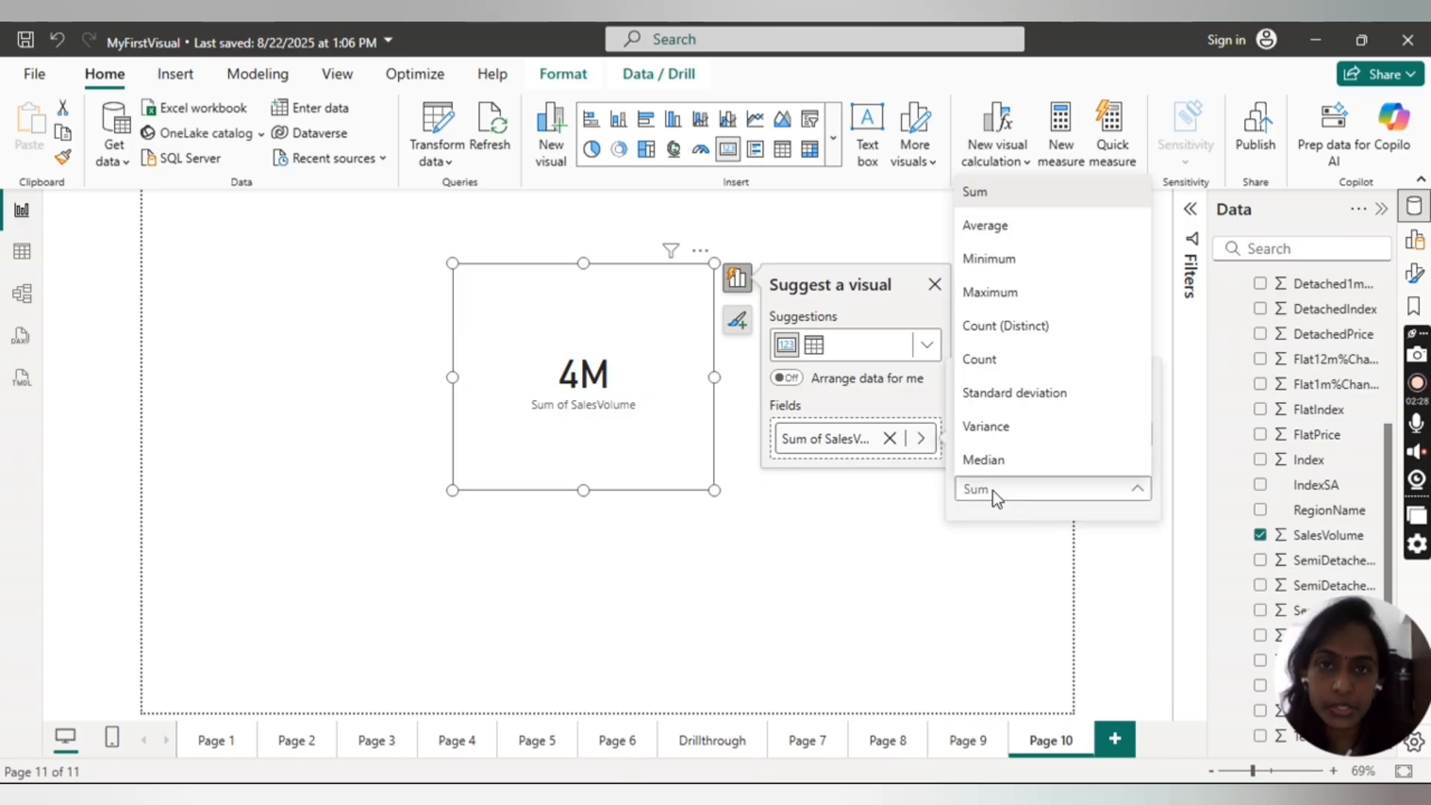
pyautogui.click(931, 518)
pyautogui.click(1139, 379)
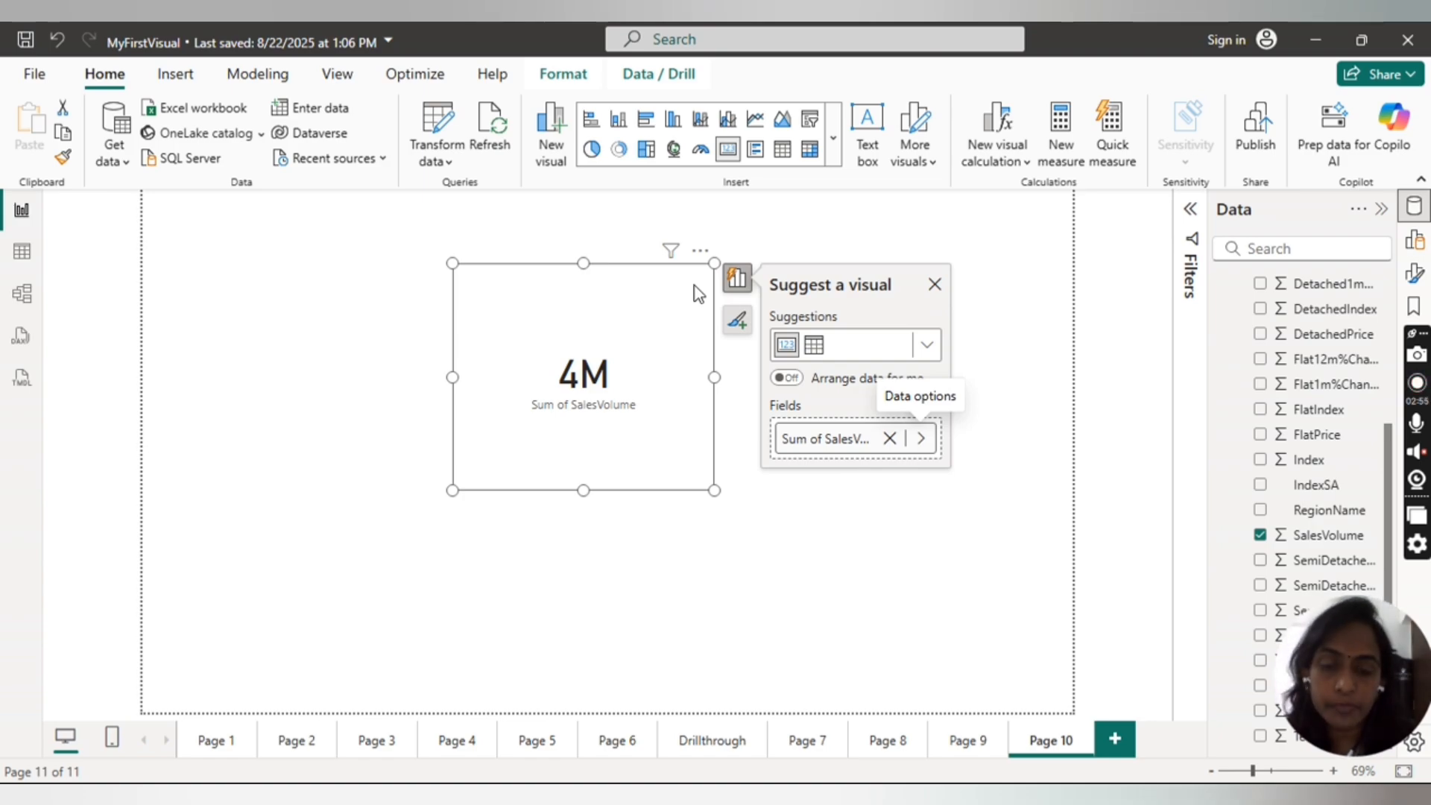
# Shrink the SalesVolume card, shift it slightly to the left and close its visual suggestions.
pyautogui.moveTo(711, 490); pyautogui.dragTo(660, 451)
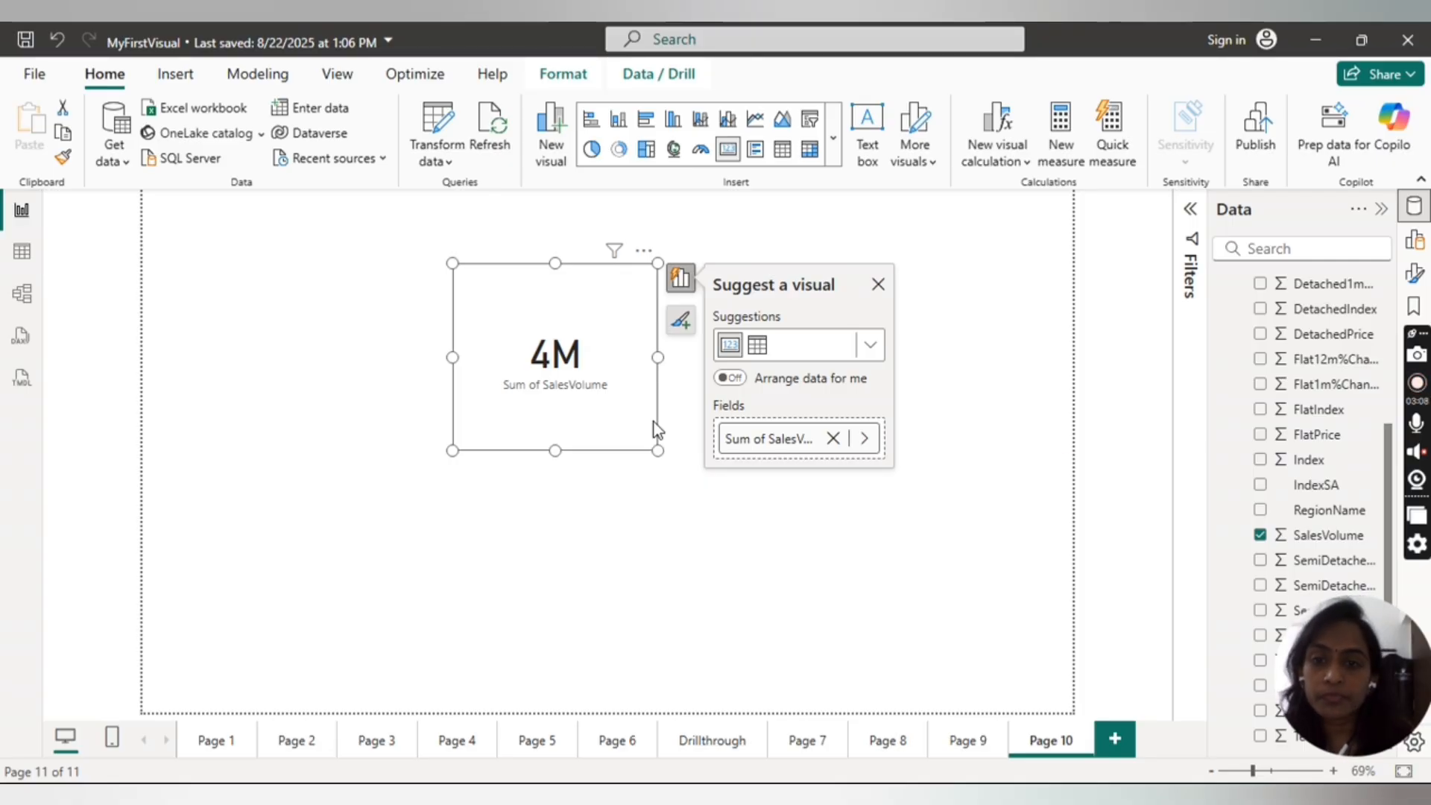
pyautogui.moveTo(654, 422); pyautogui.dragTo(637, 432)
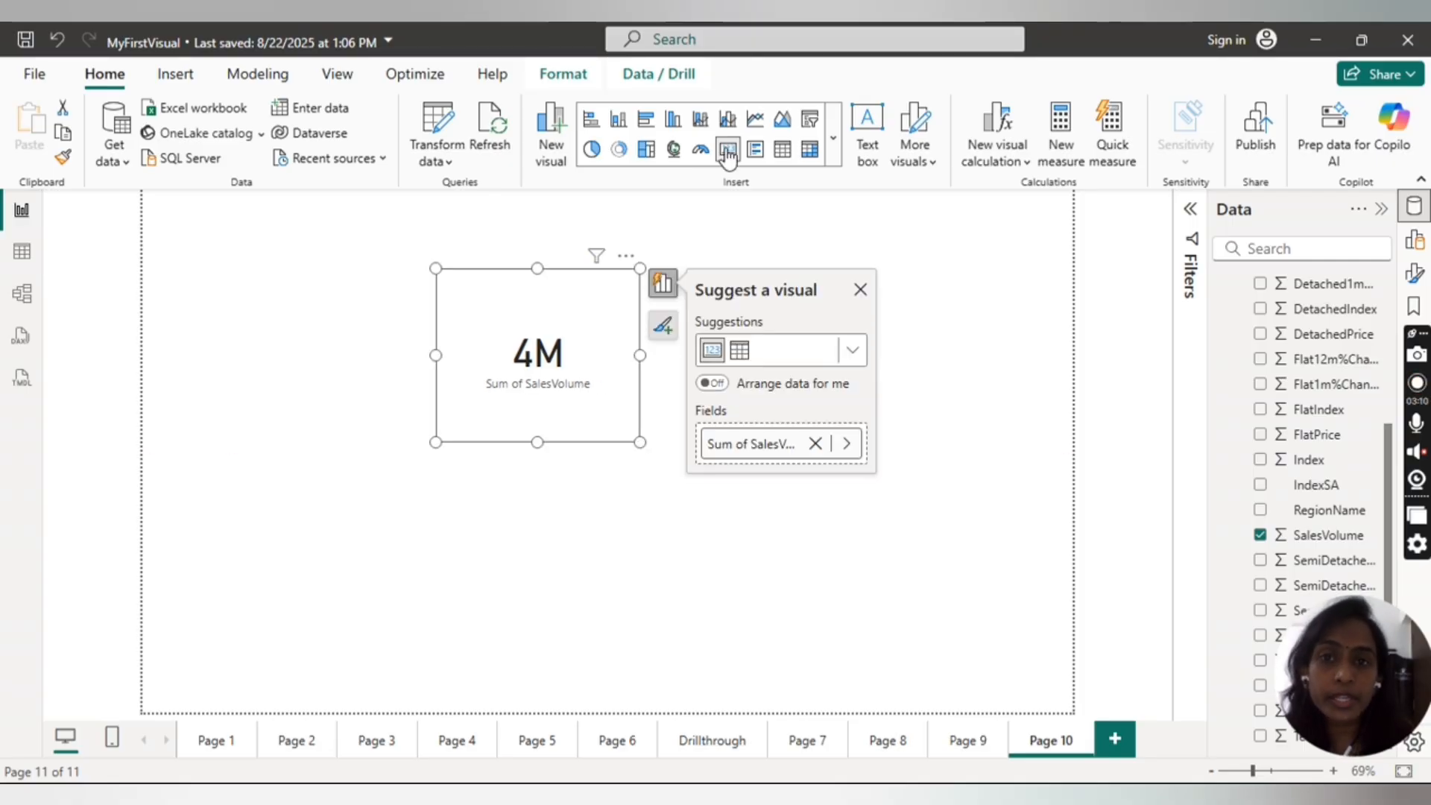
pyautogui.click(860, 291)
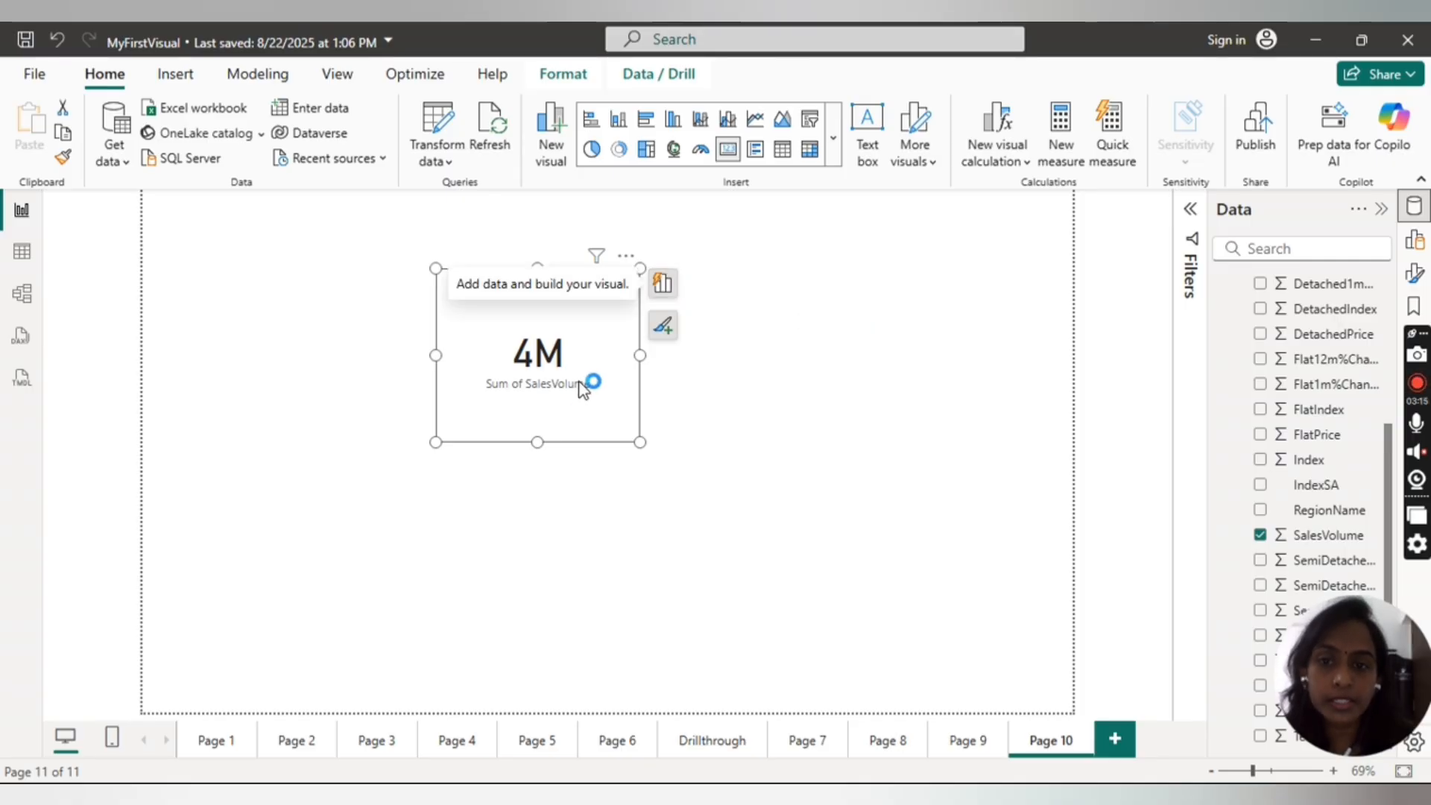
# Turn on the card's title and set its text to "Total Sales".
pyautogui.click(663, 328)
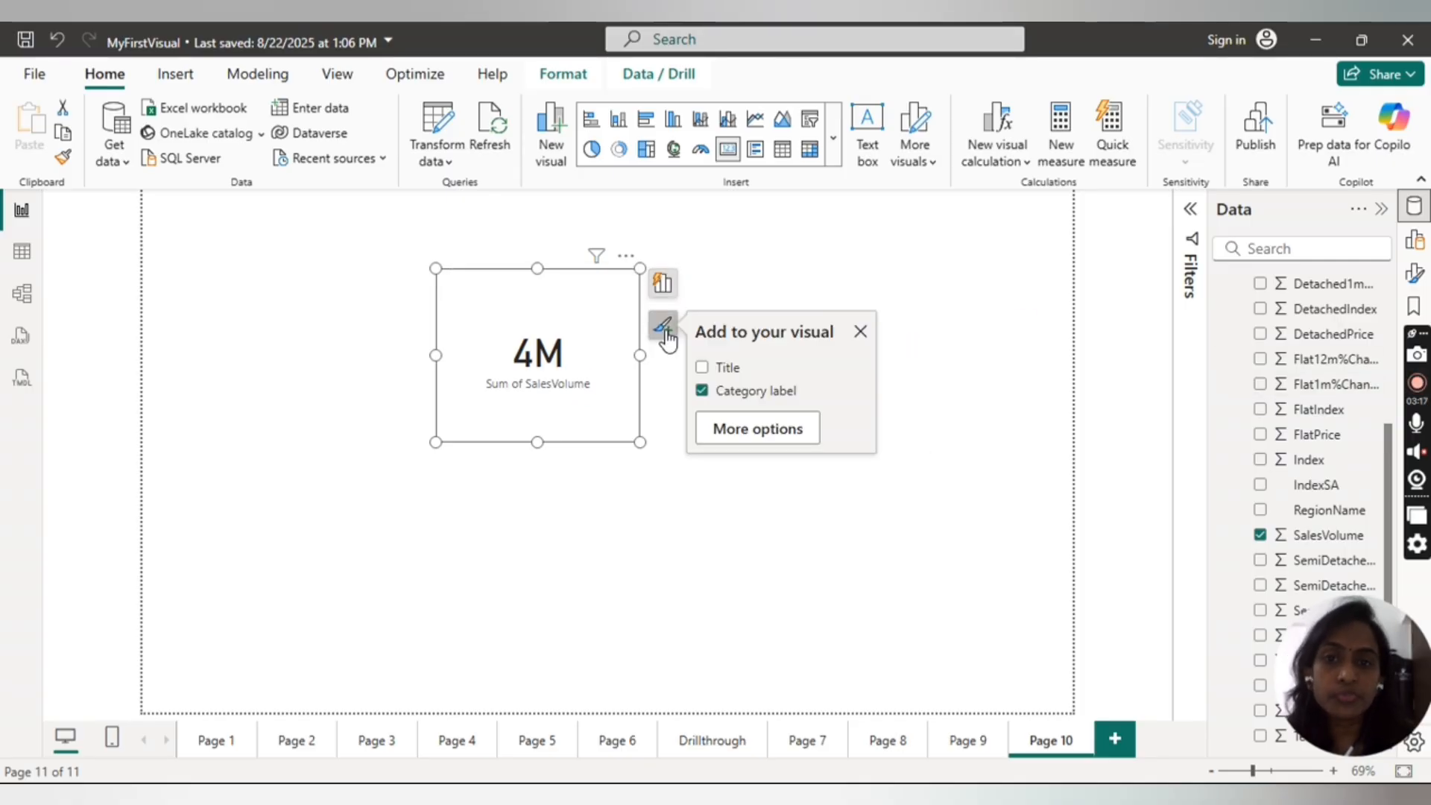
pyautogui.click(778, 433)
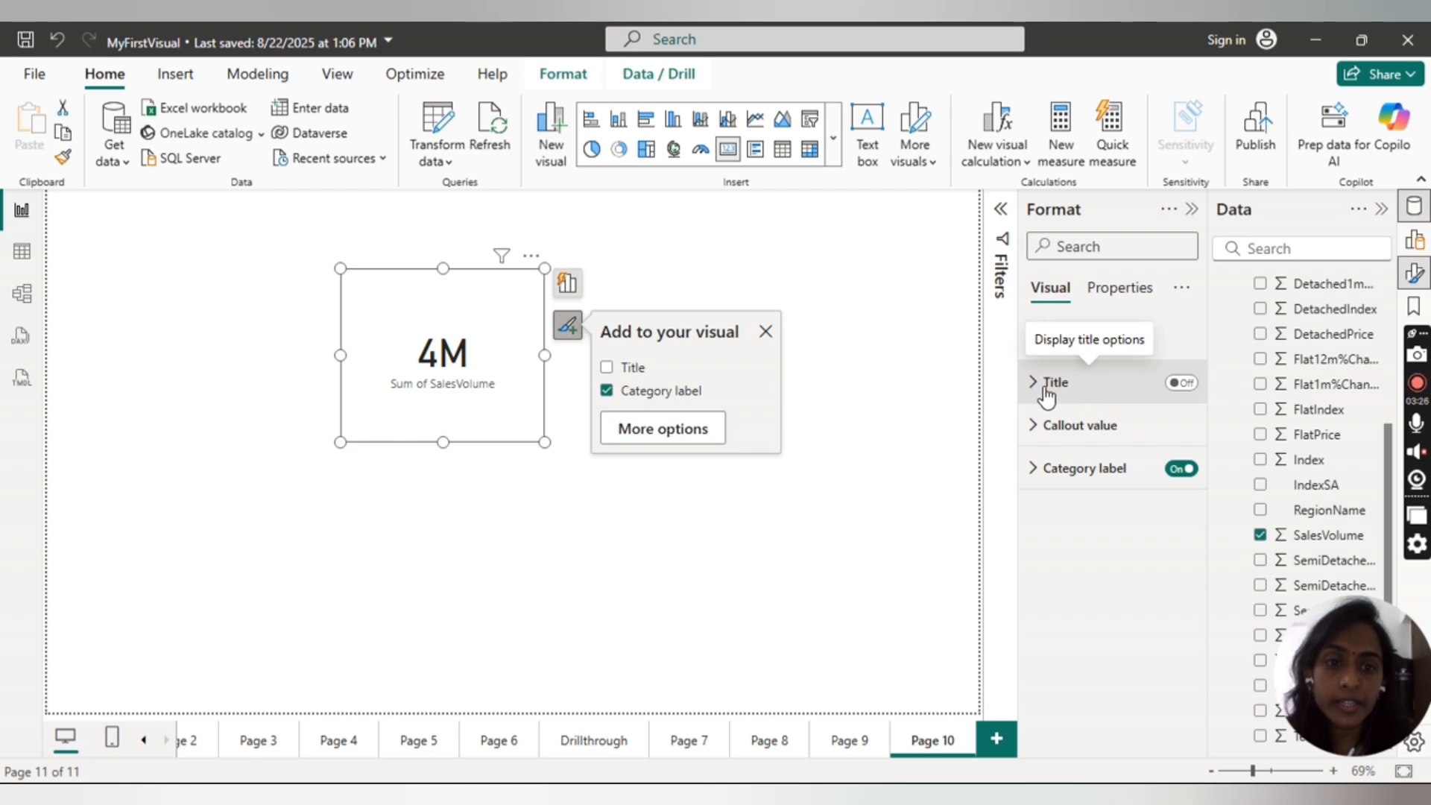
pyautogui.click(1182, 383)
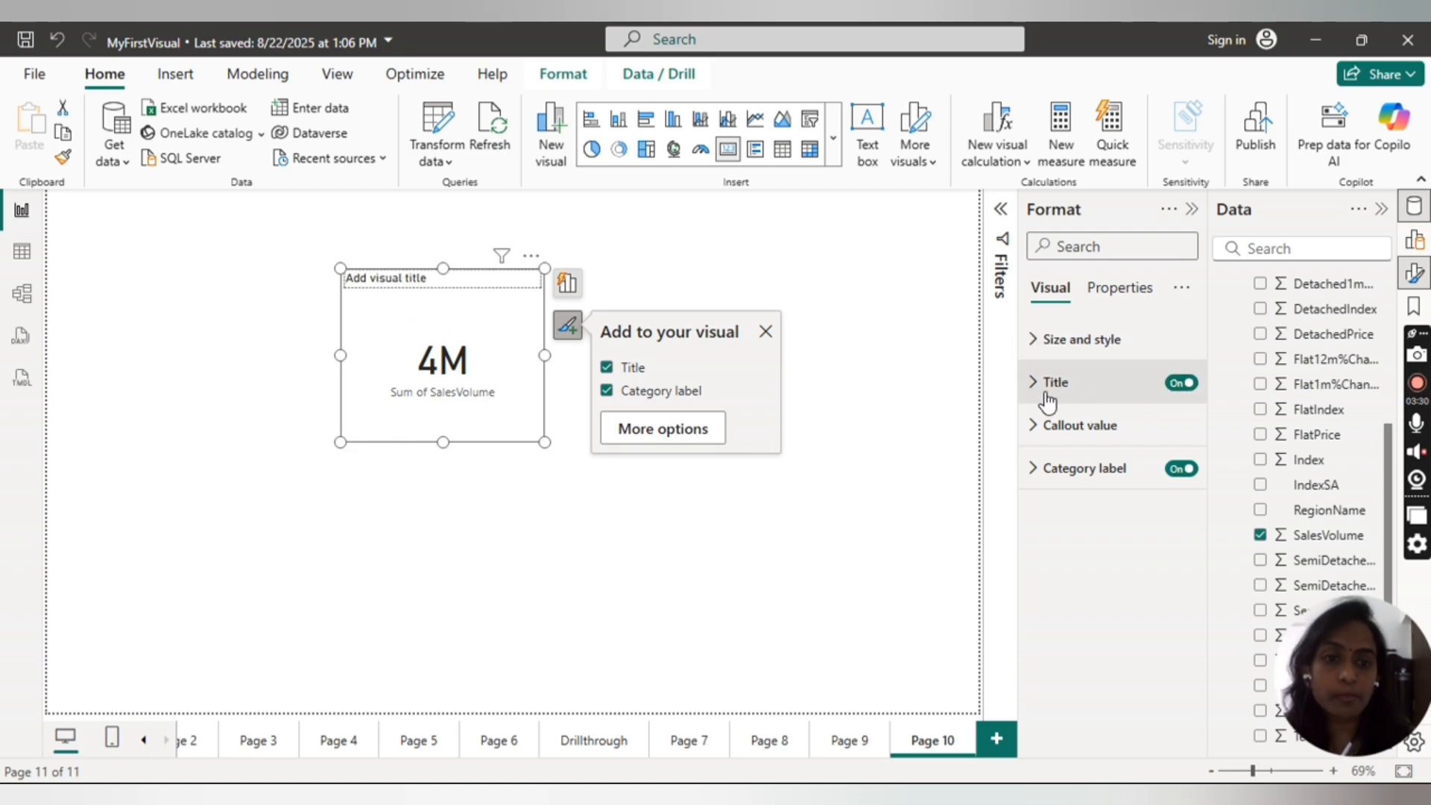
pyautogui.click(1032, 395)
pyautogui.click(1060, 488)
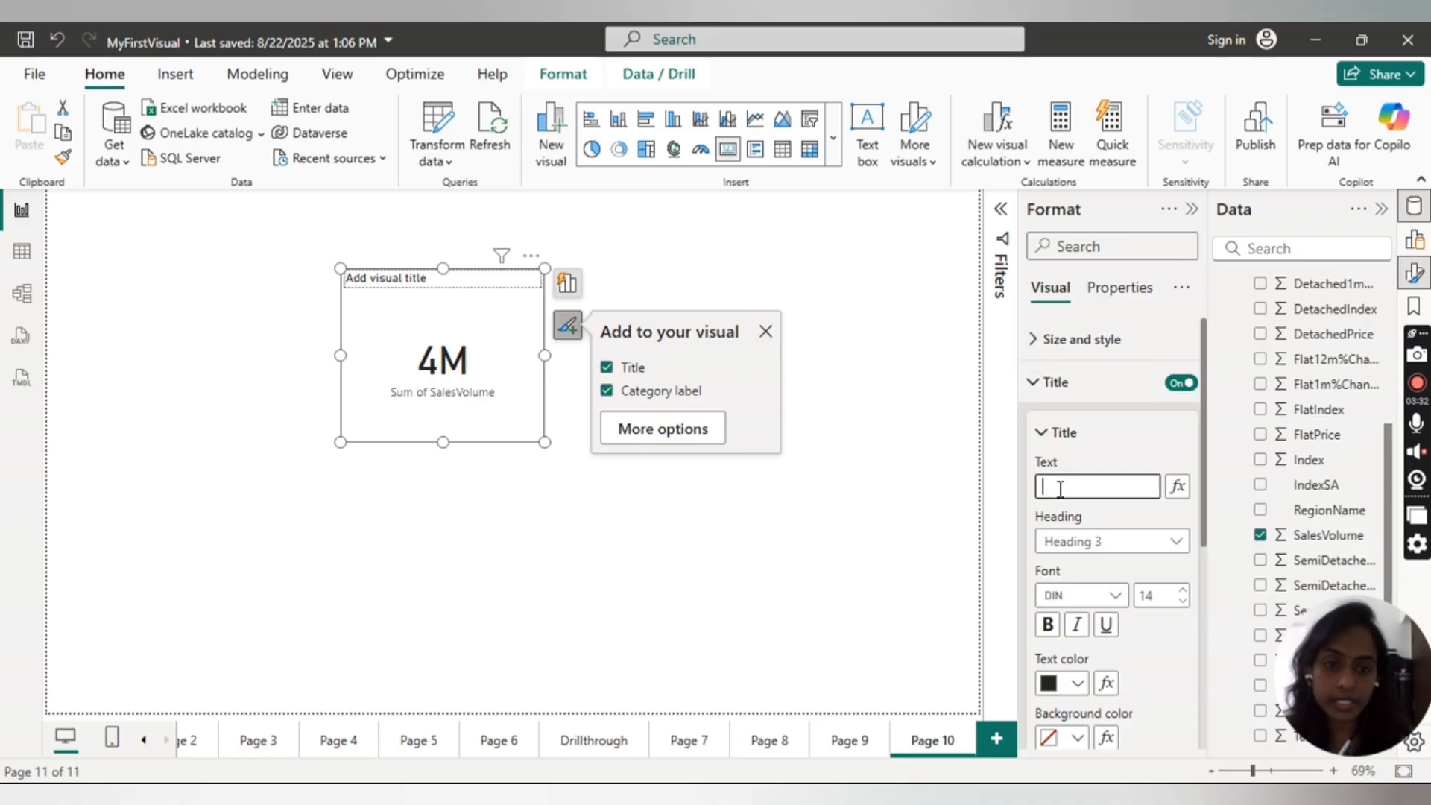
pyautogui.write('Total')
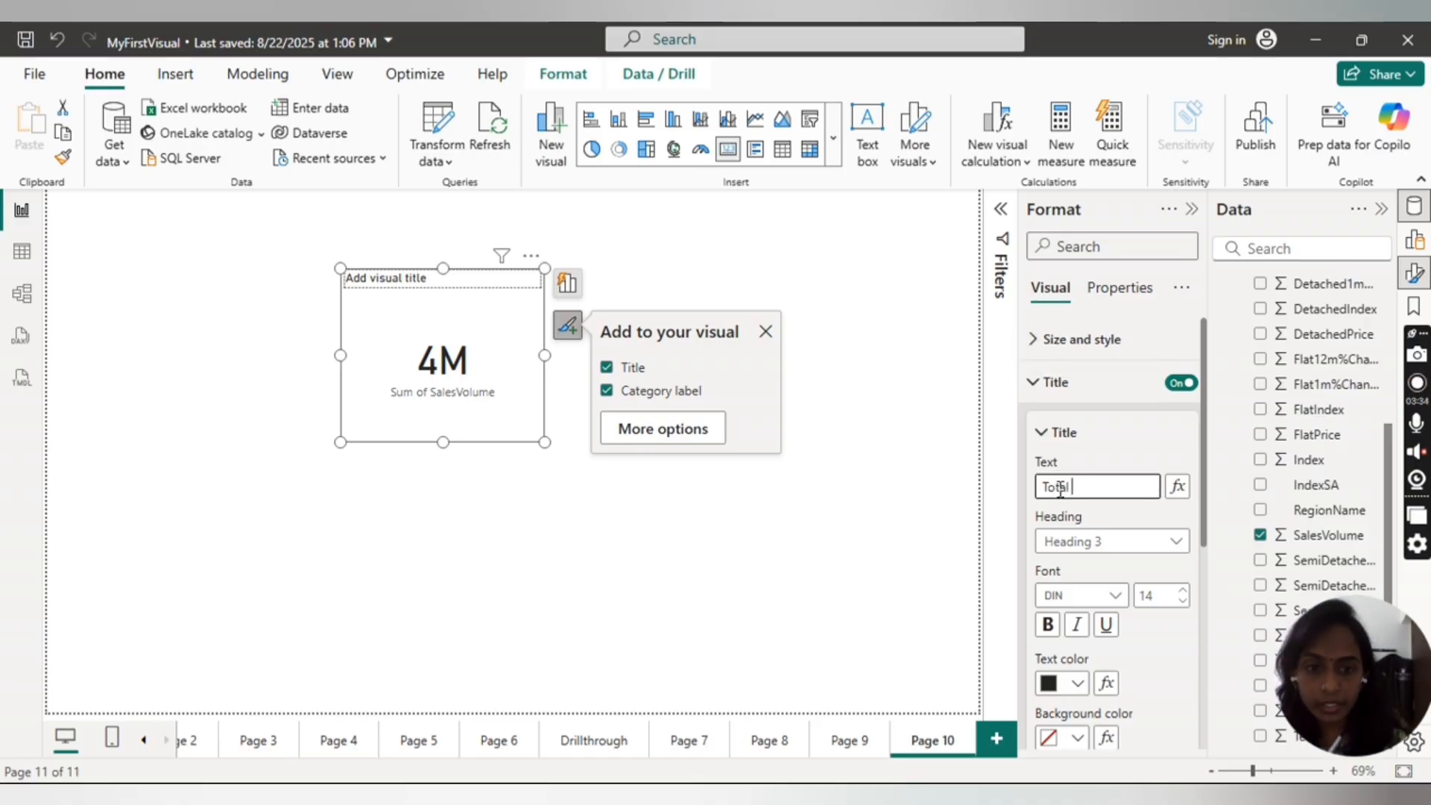
pyautogui.write(' Sales')
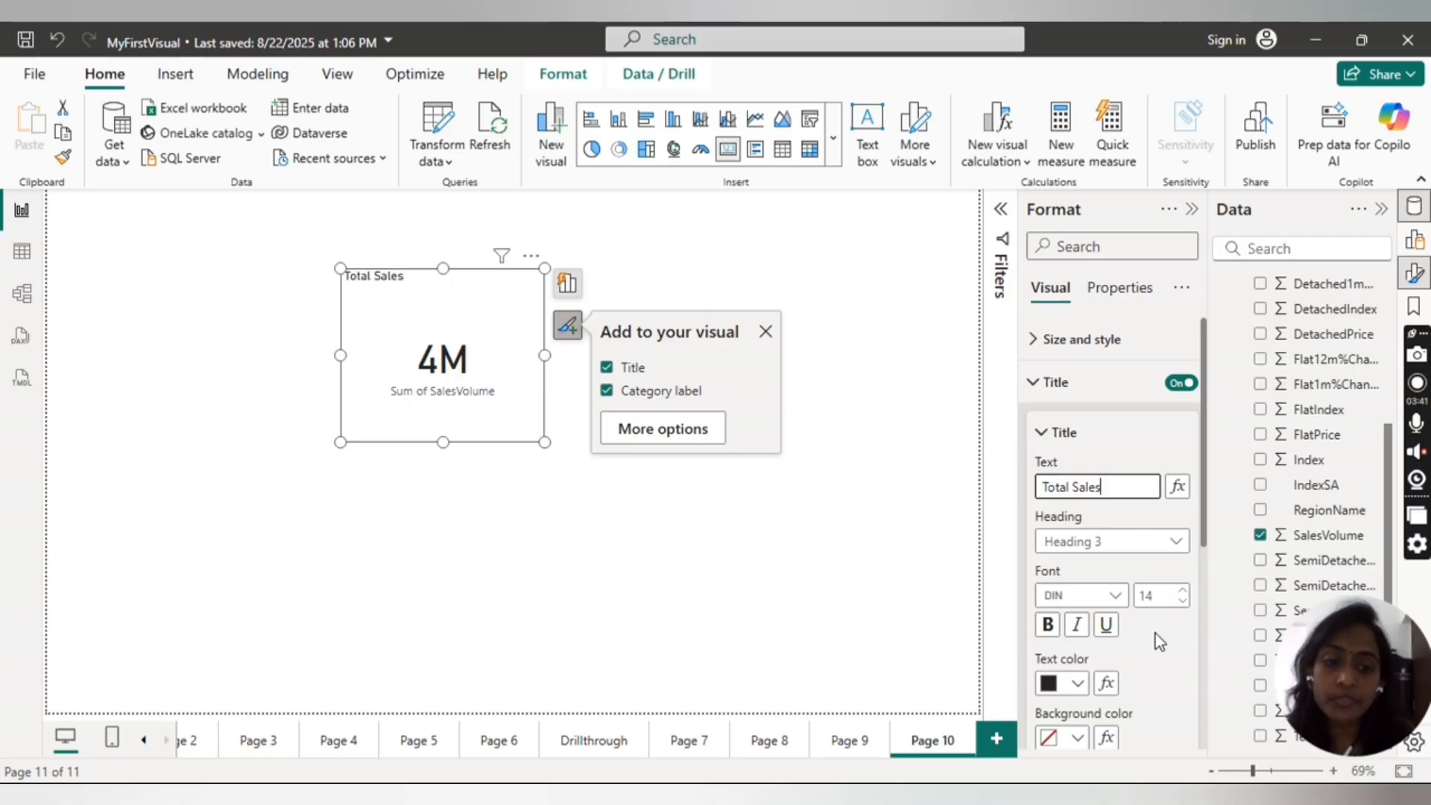
# Look through the card's remaining title formatting, subtitle, divider, spacing, callout value and category label settings.
pyautogui.scroll(-1, 1207, 469)
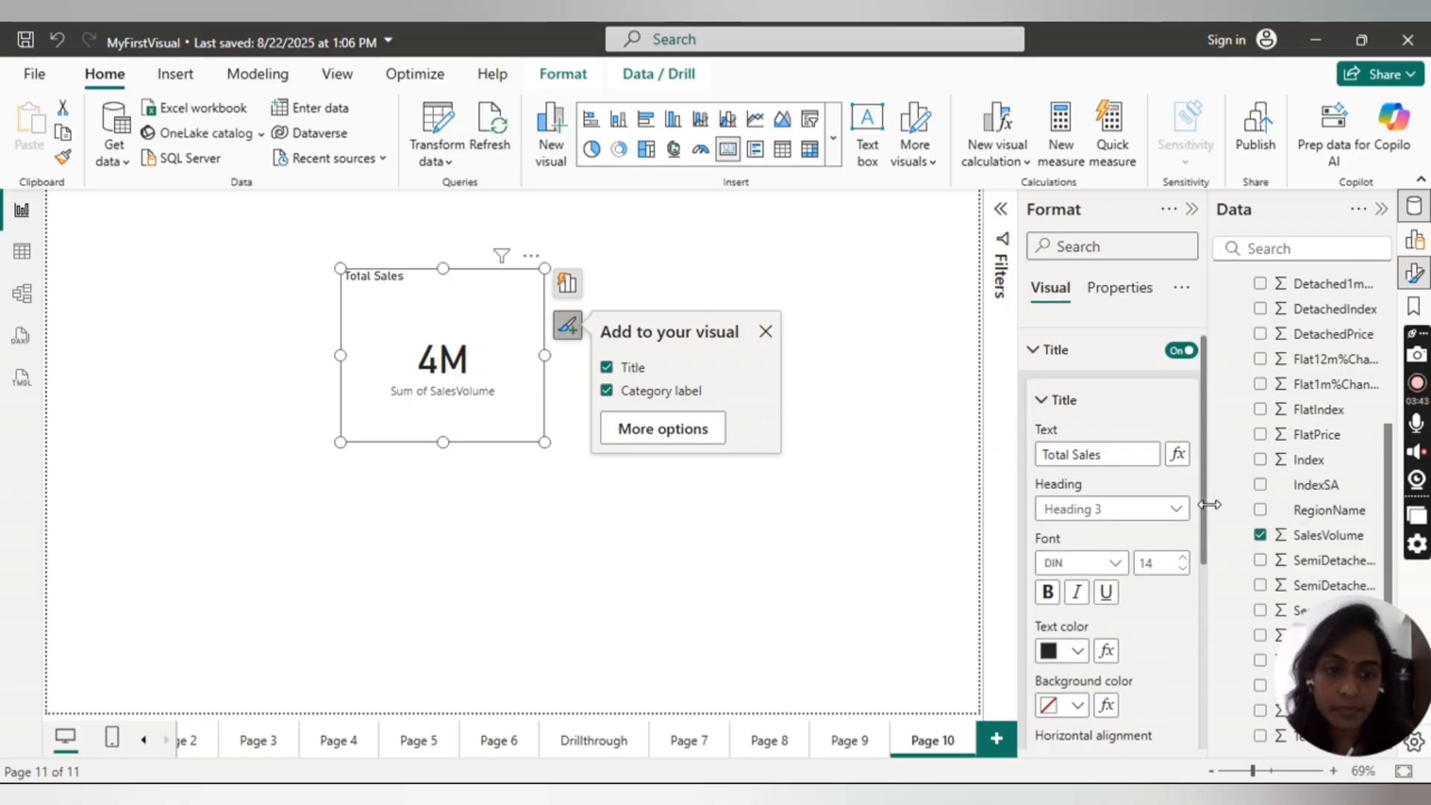
pyautogui.moveTo(1207, 533); pyautogui.dragTo(1208, 691)
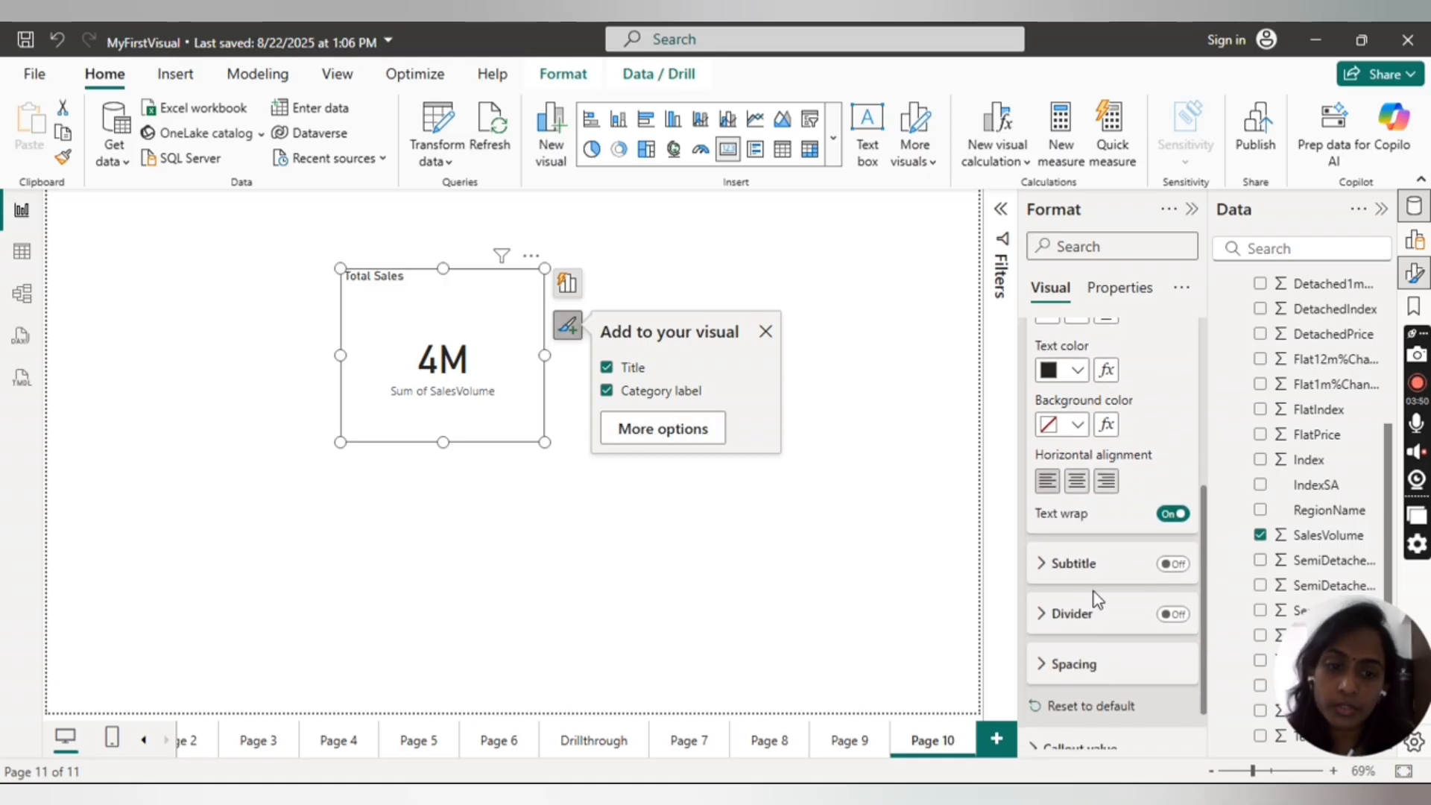
pyautogui.moveTo(1205, 647); pyautogui.dragTo(1206, 735)
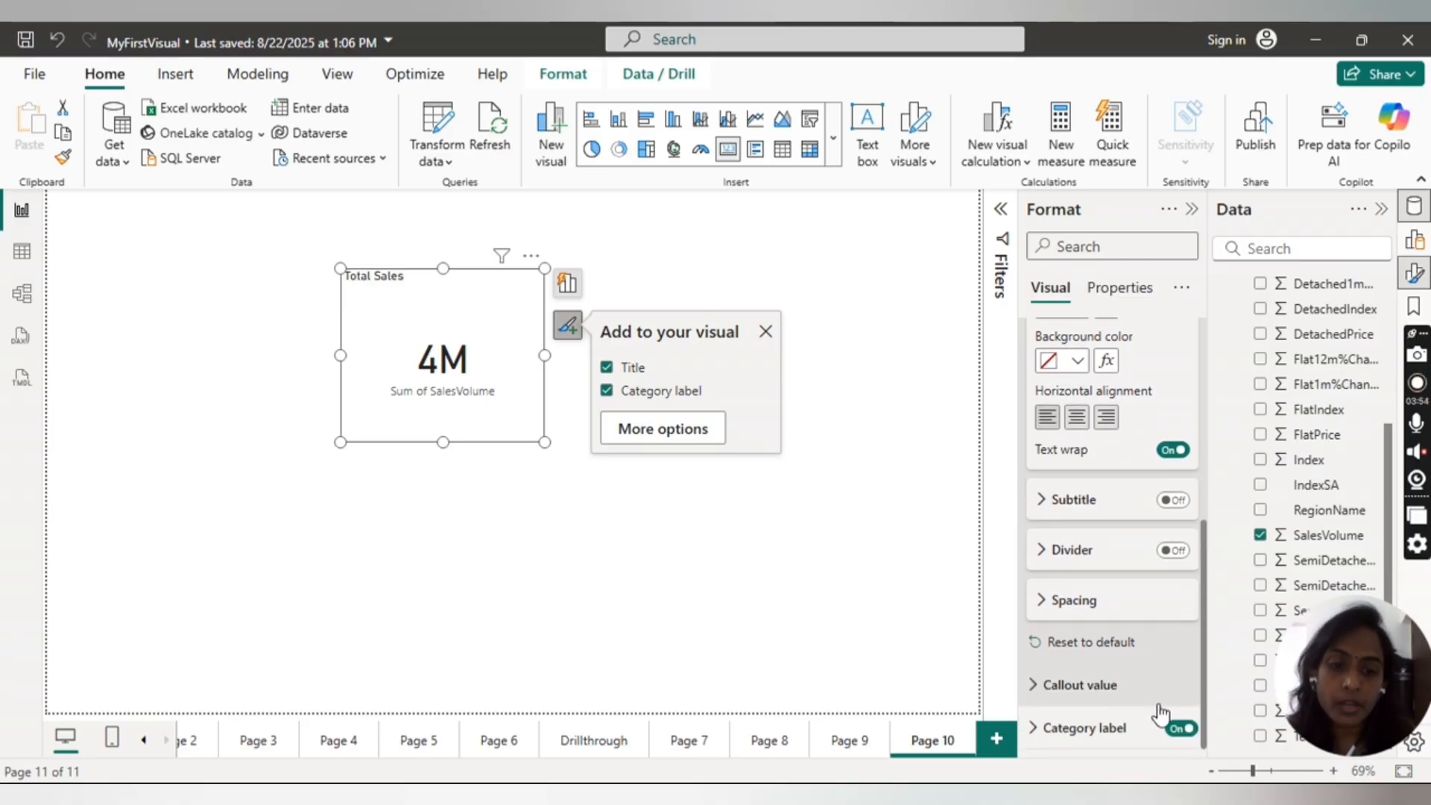
pyautogui.moveTo(1207, 543); pyautogui.dragTo(1207, 320)
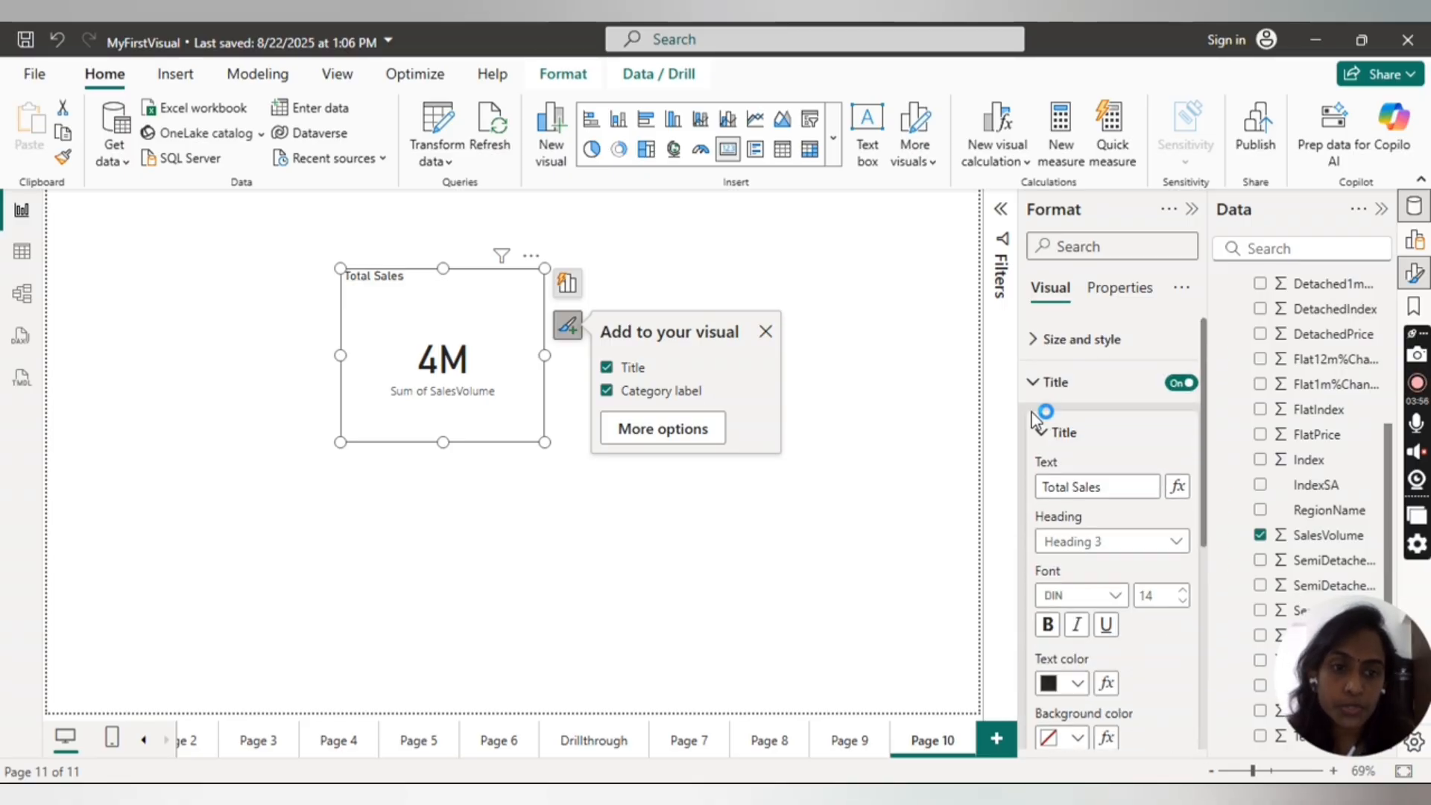
# Turn off the Total Sales card's category label and color its callout value dark blue.
pyautogui.click(1031, 383)
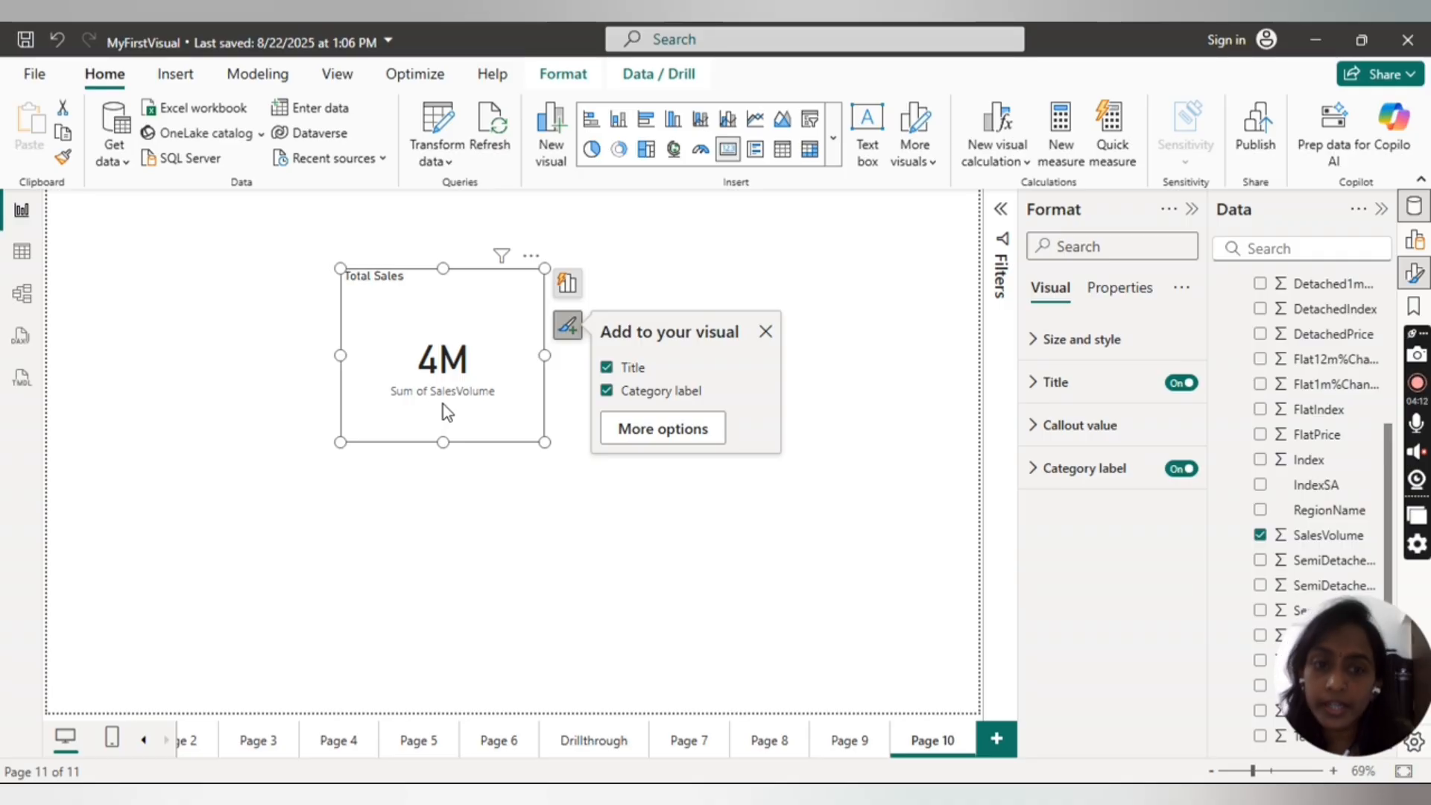
pyautogui.click(1183, 469)
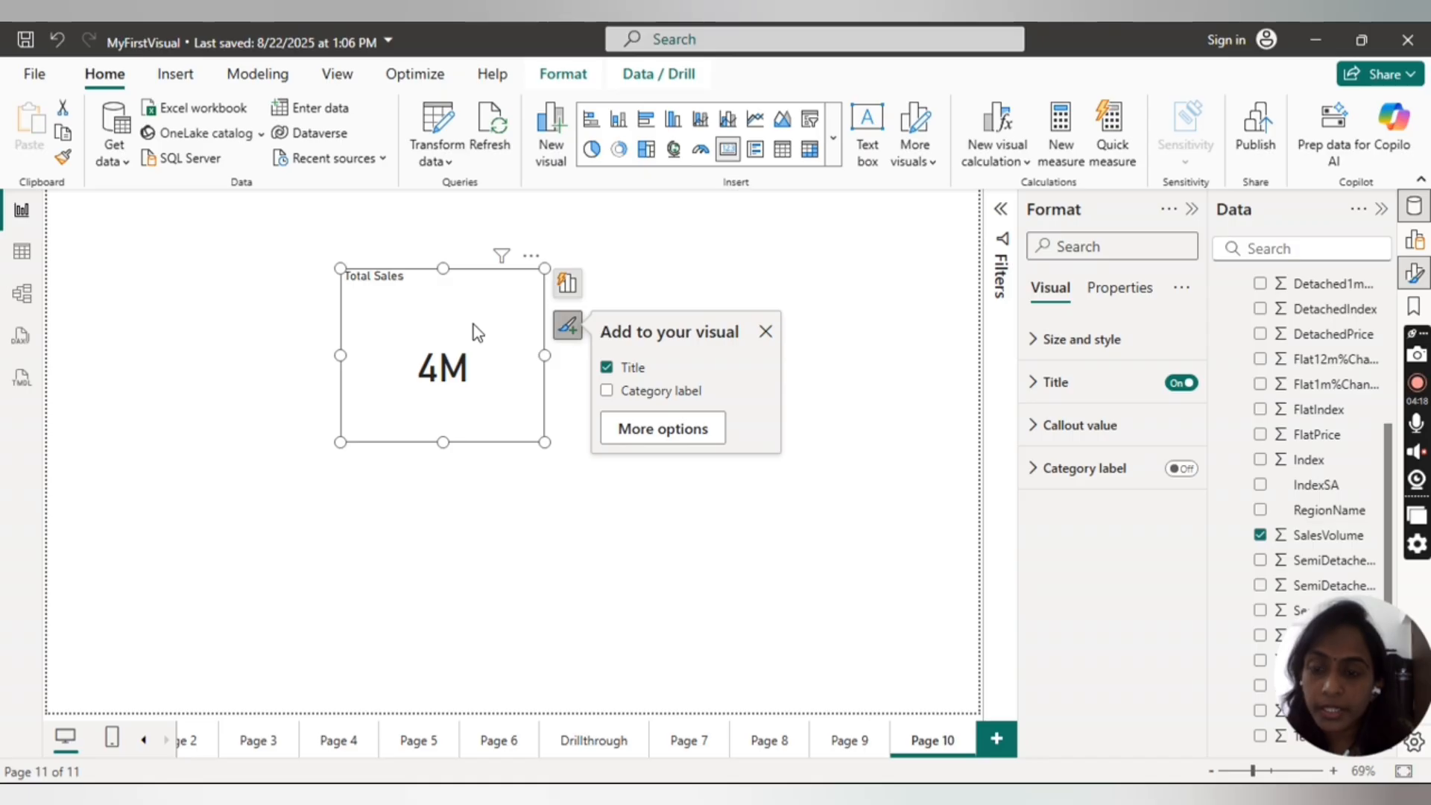
pyautogui.click(1032, 431)
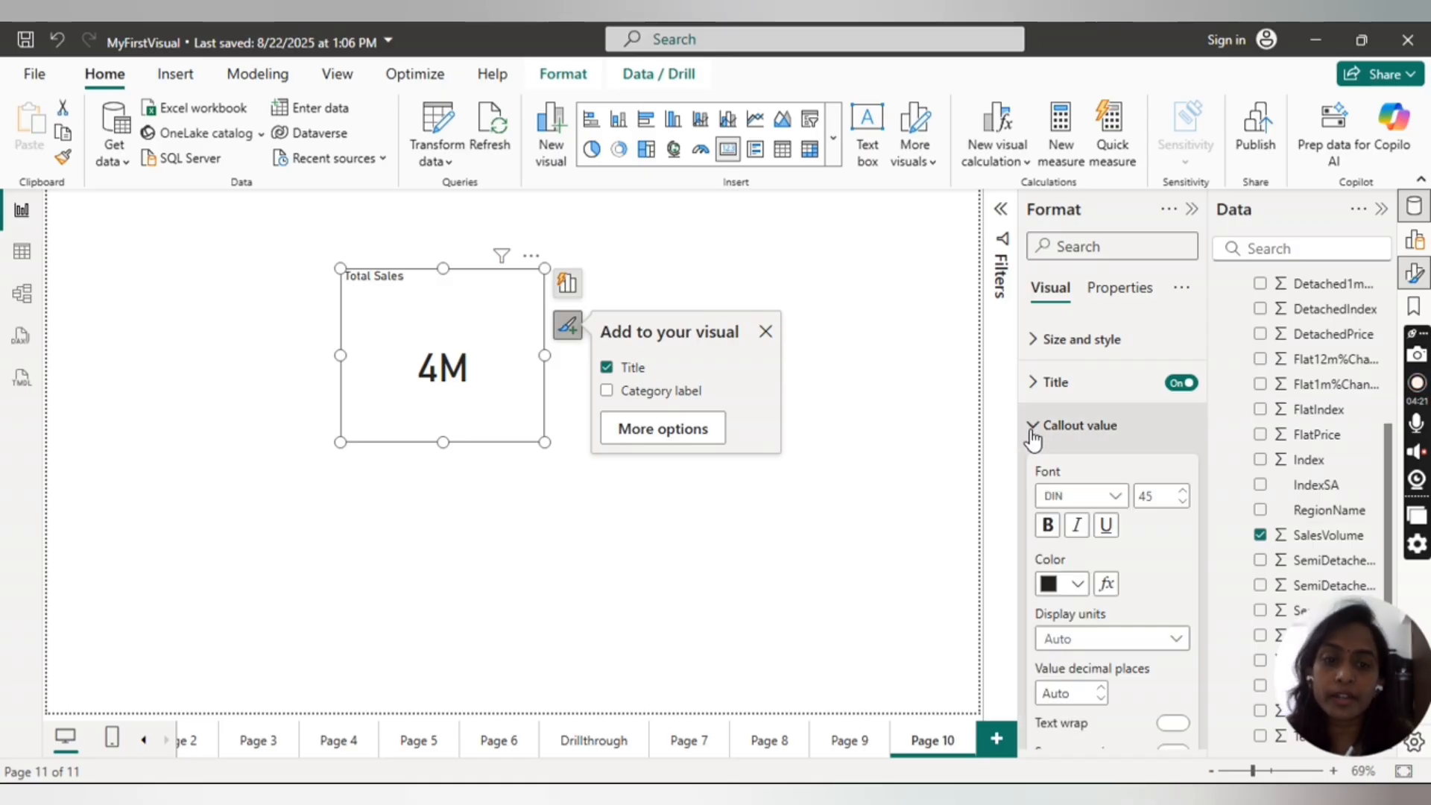
pyautogui.click(1078, 586)
pyautogui.click(1121, 418)
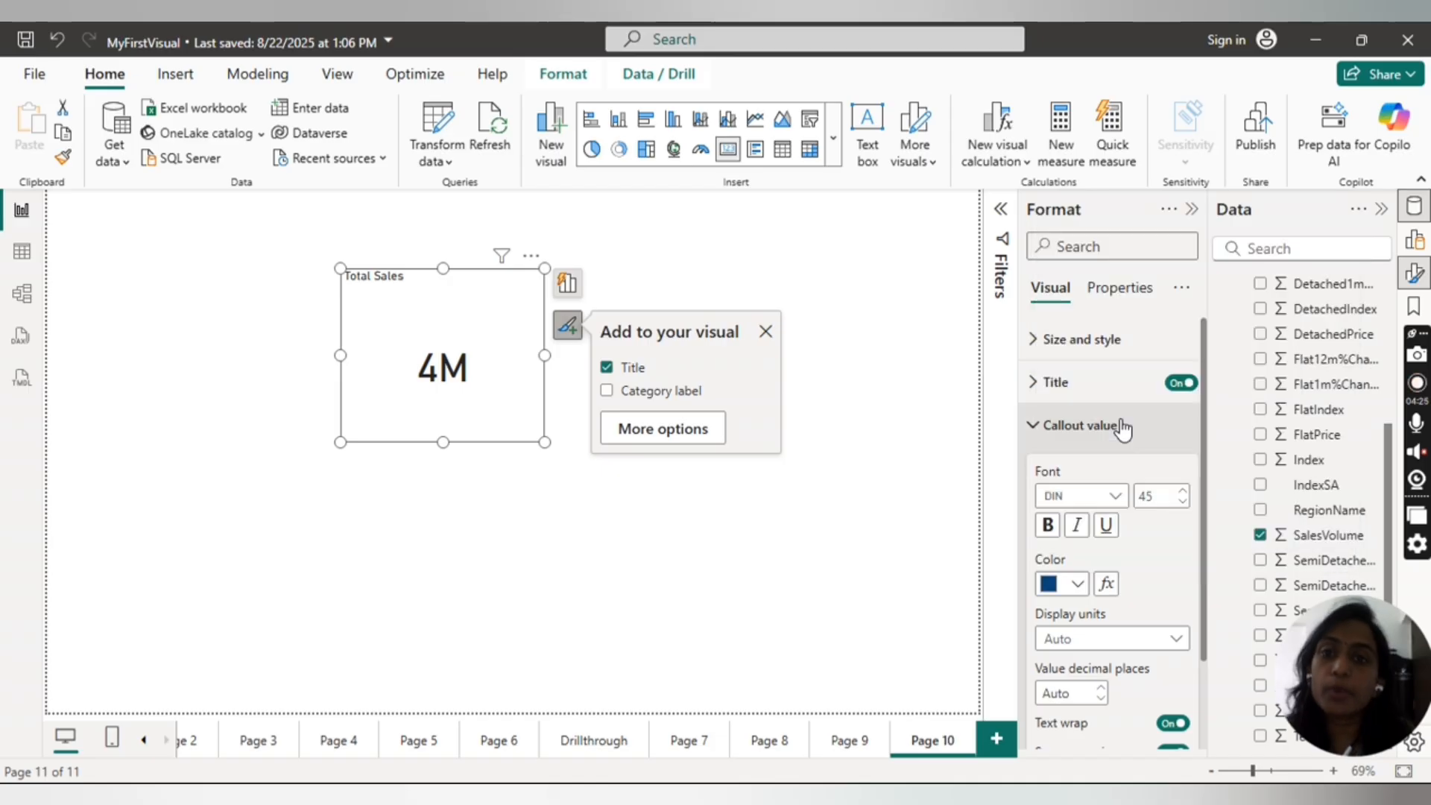
pyautogui.click(1031, 426)
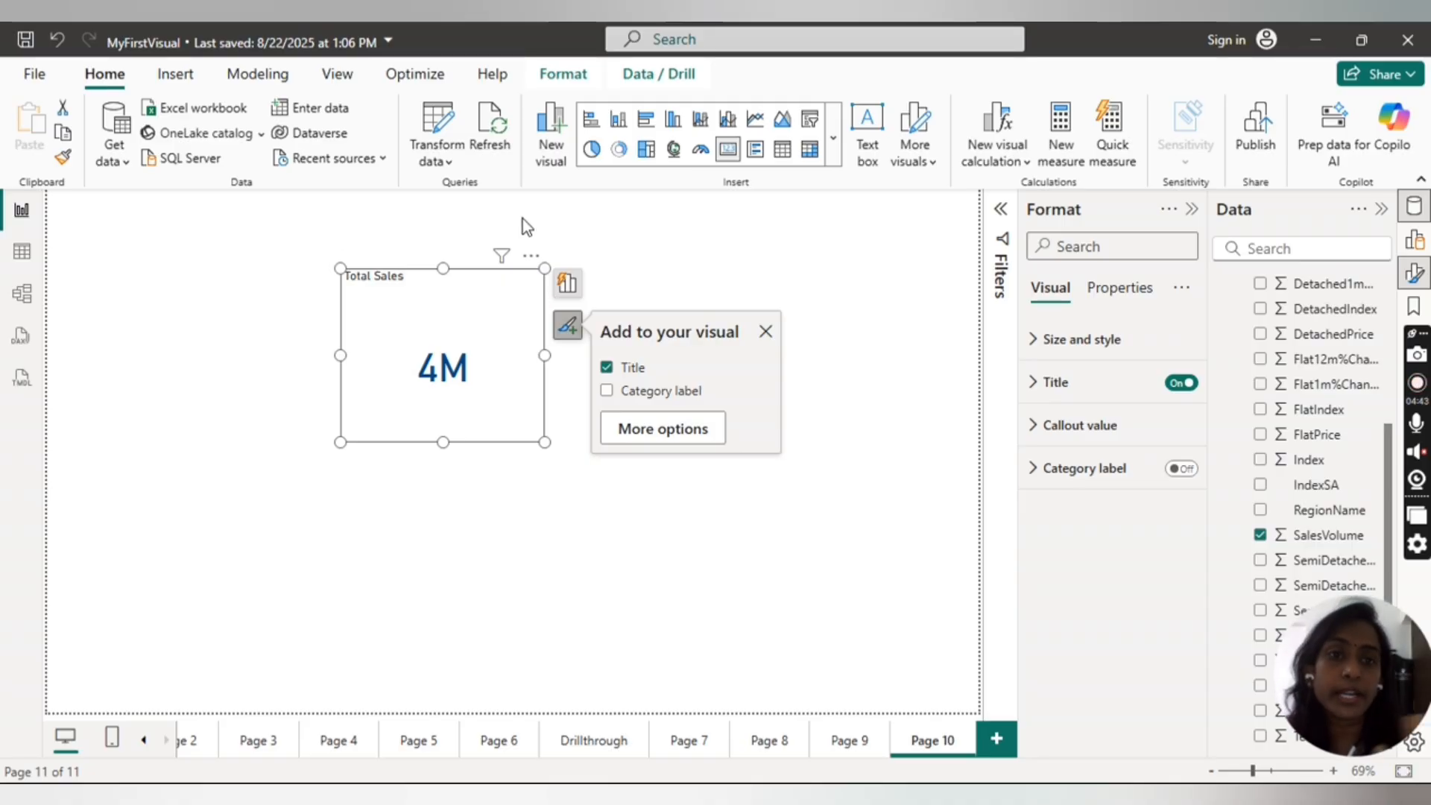
pyautogui.click(765, 331)
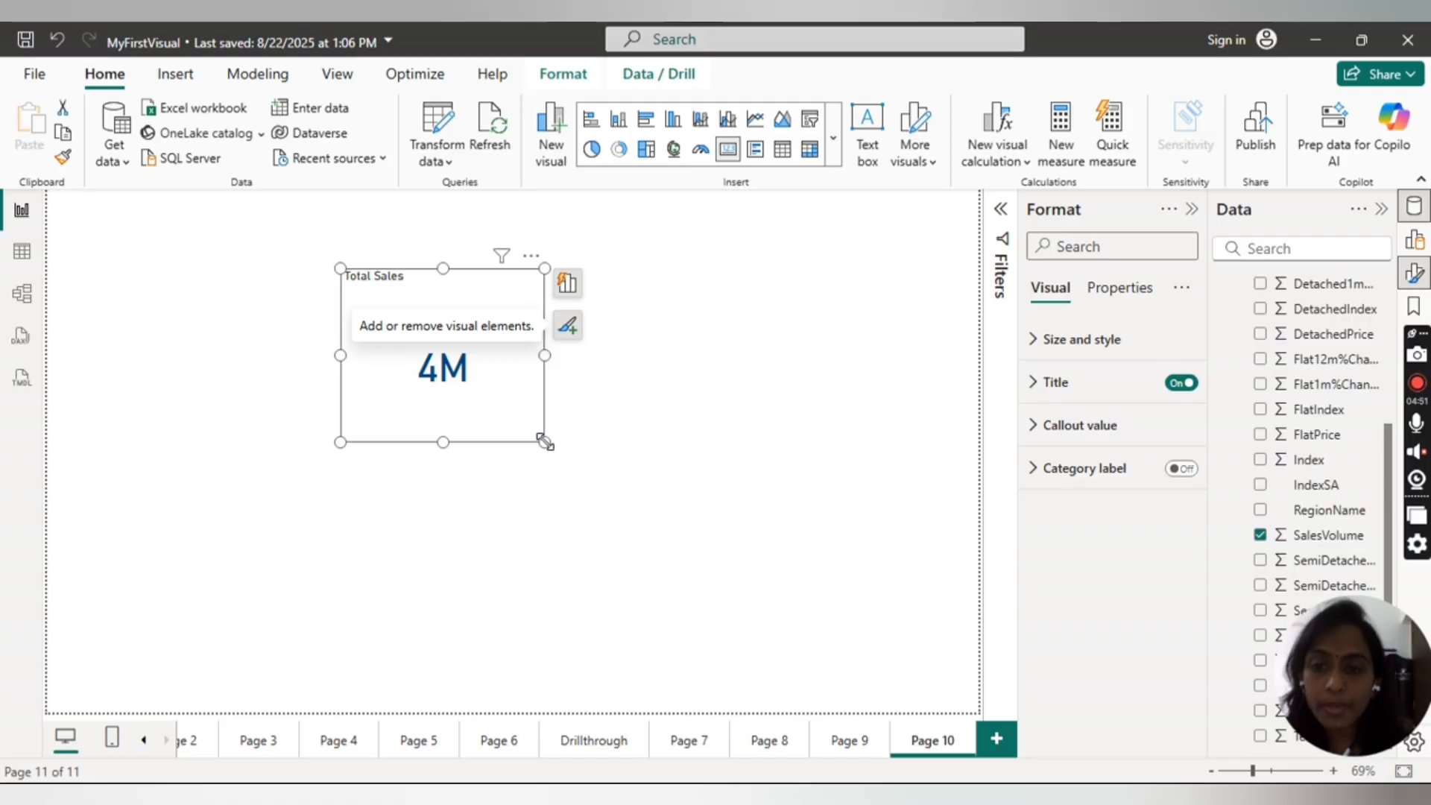
# Shrink the Total Sales card slightly and move it into the upper-left corner of the report page.
pyautogui.moveTo(544, 440); pyautogui.dragTo(513, 418)
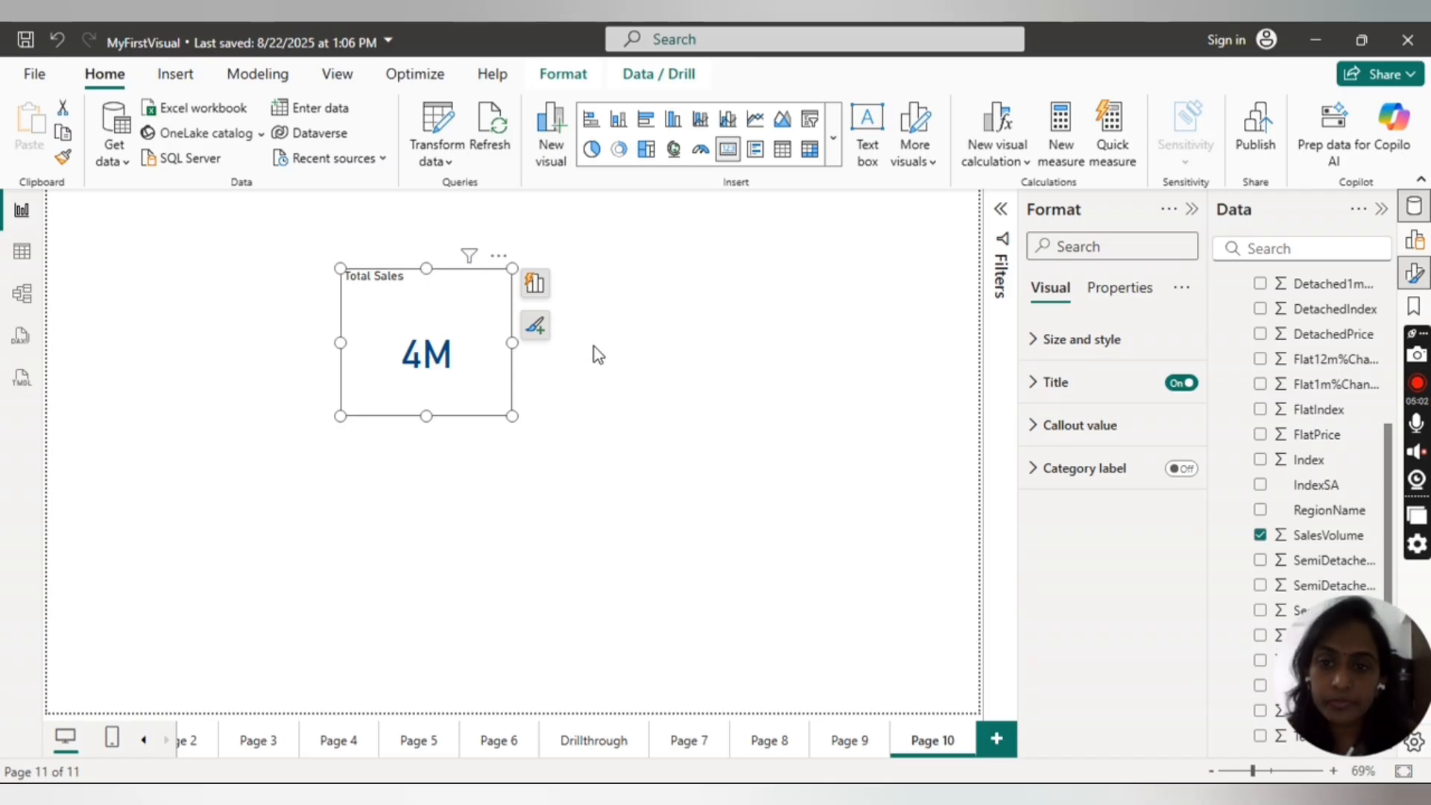
pyautogui.click(672, 383)
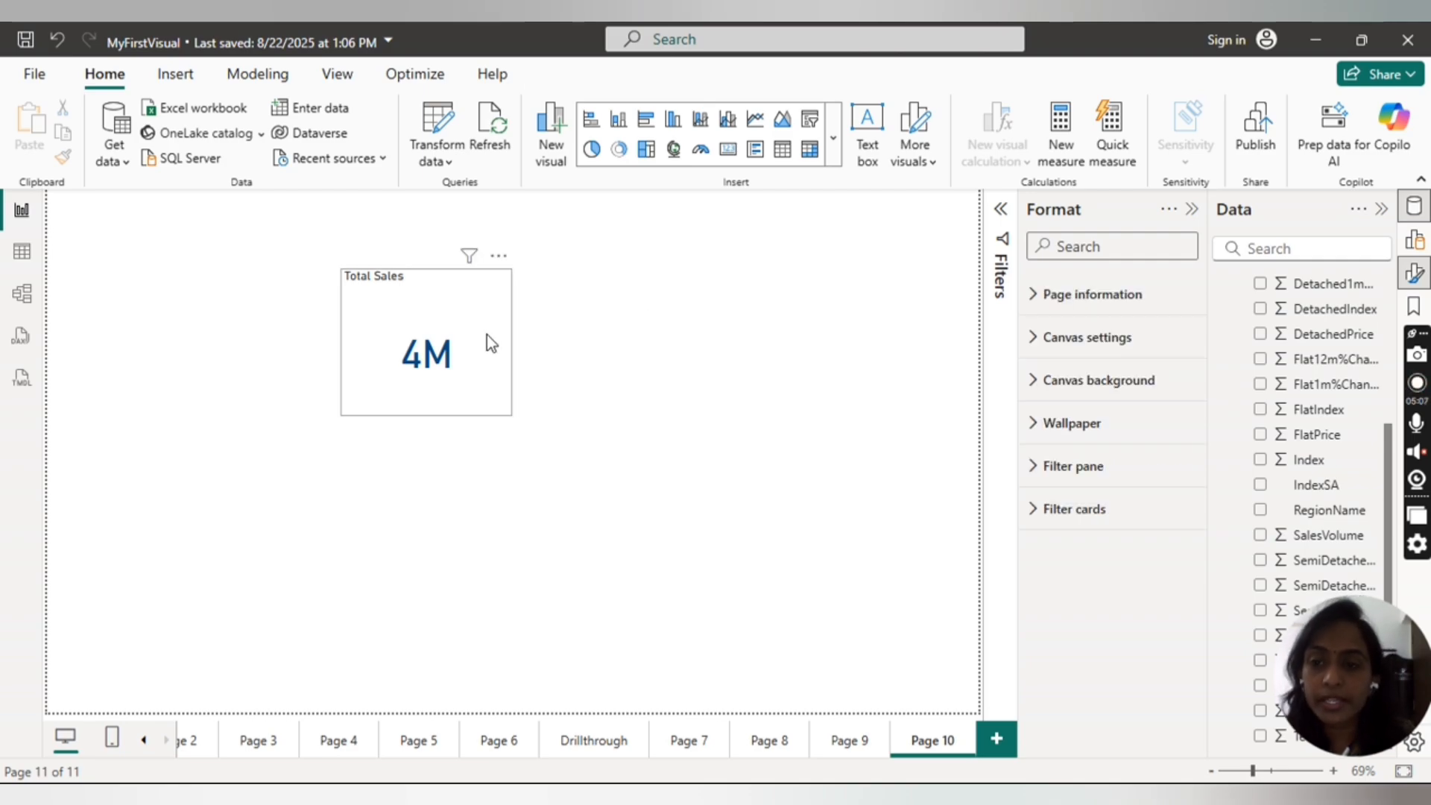
pyautogui.moveTo(486, 334); pyautogui.dragTo(208, 281)
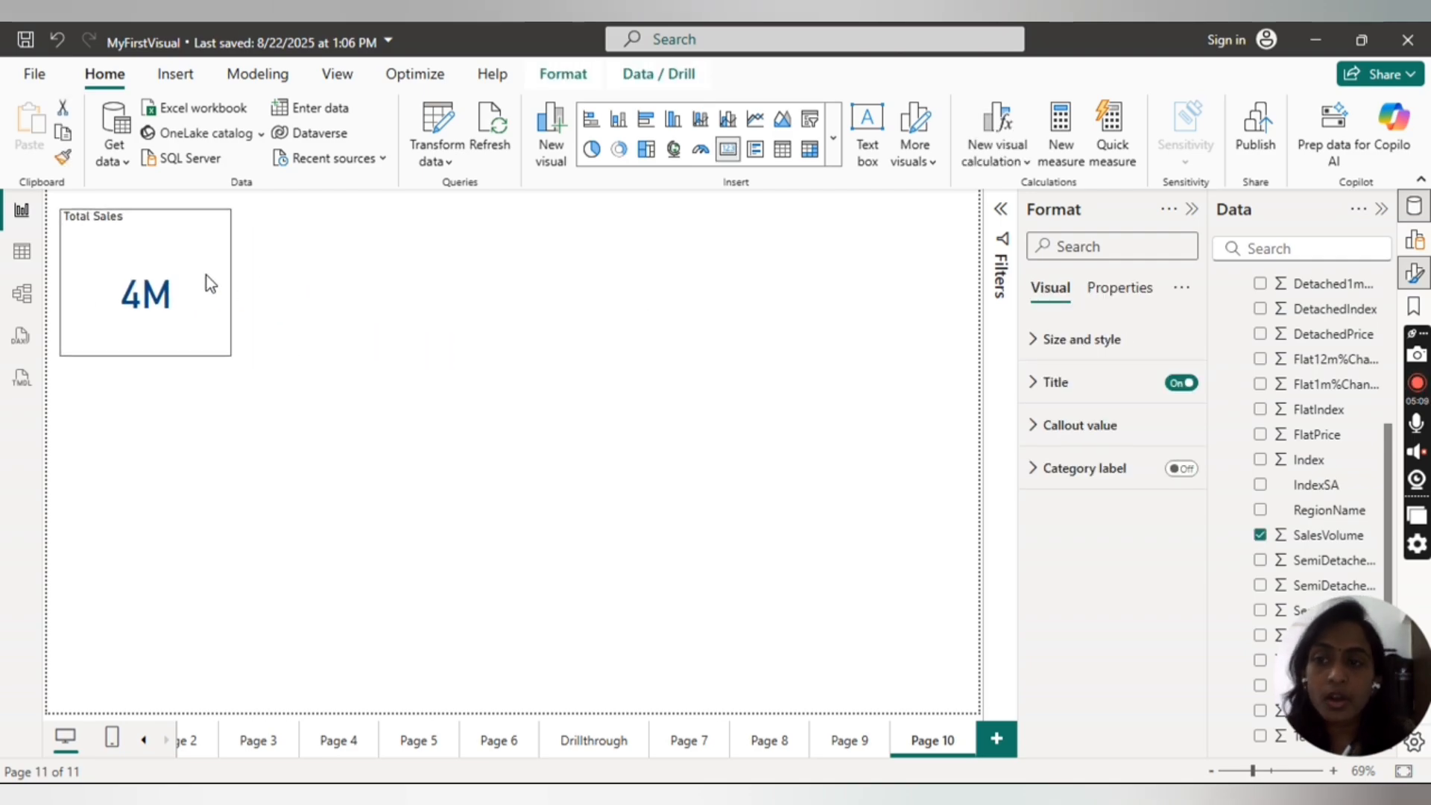
# Insert a multi-row card and place it just to the right of the Total Sales card.
pyautogui.click(768, 269)
pyautogui.click(833, 138)
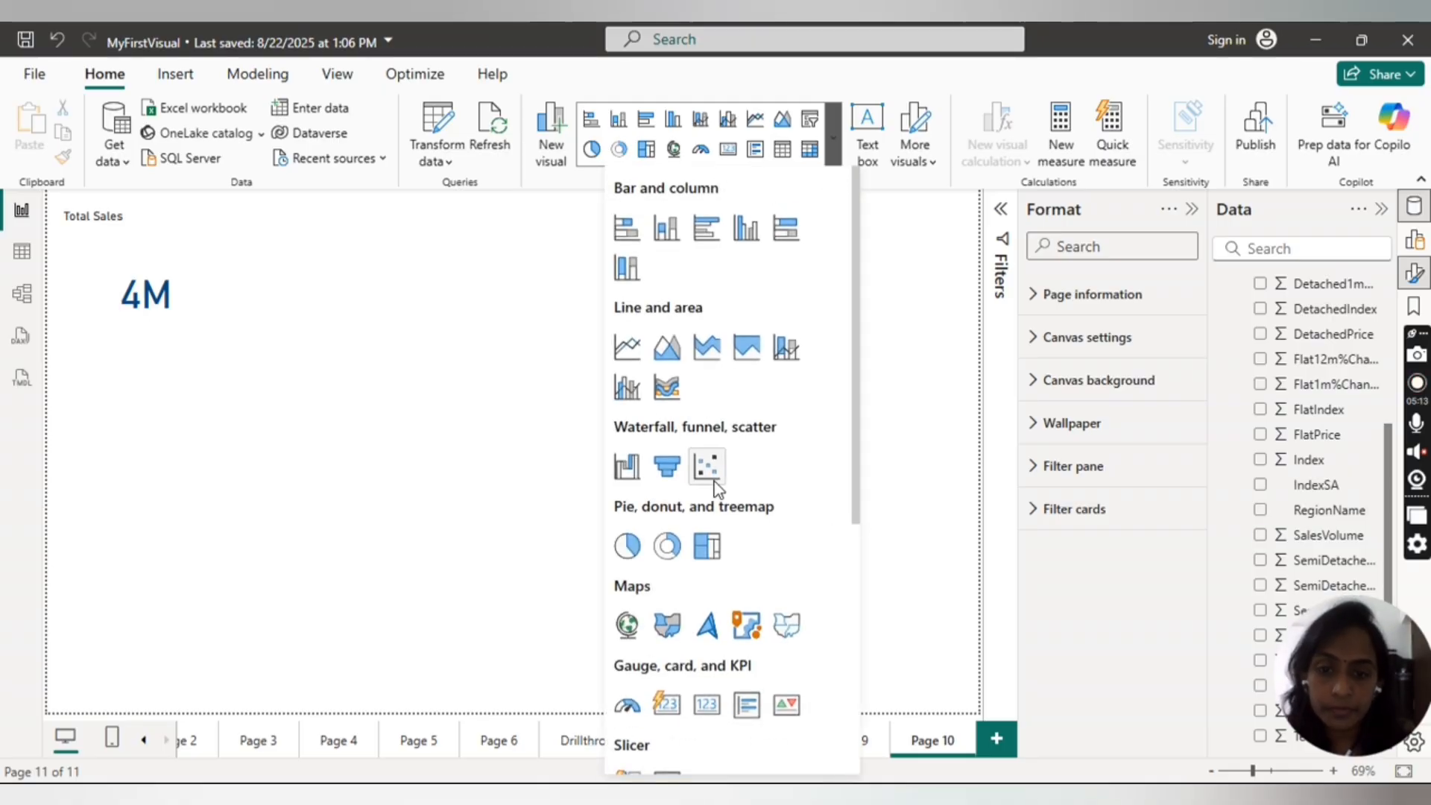
pyautogui.scroll(-2, 855, 465)
pyautogui.moveTo(856, 465); pyautogui.dragTo(858, 538)
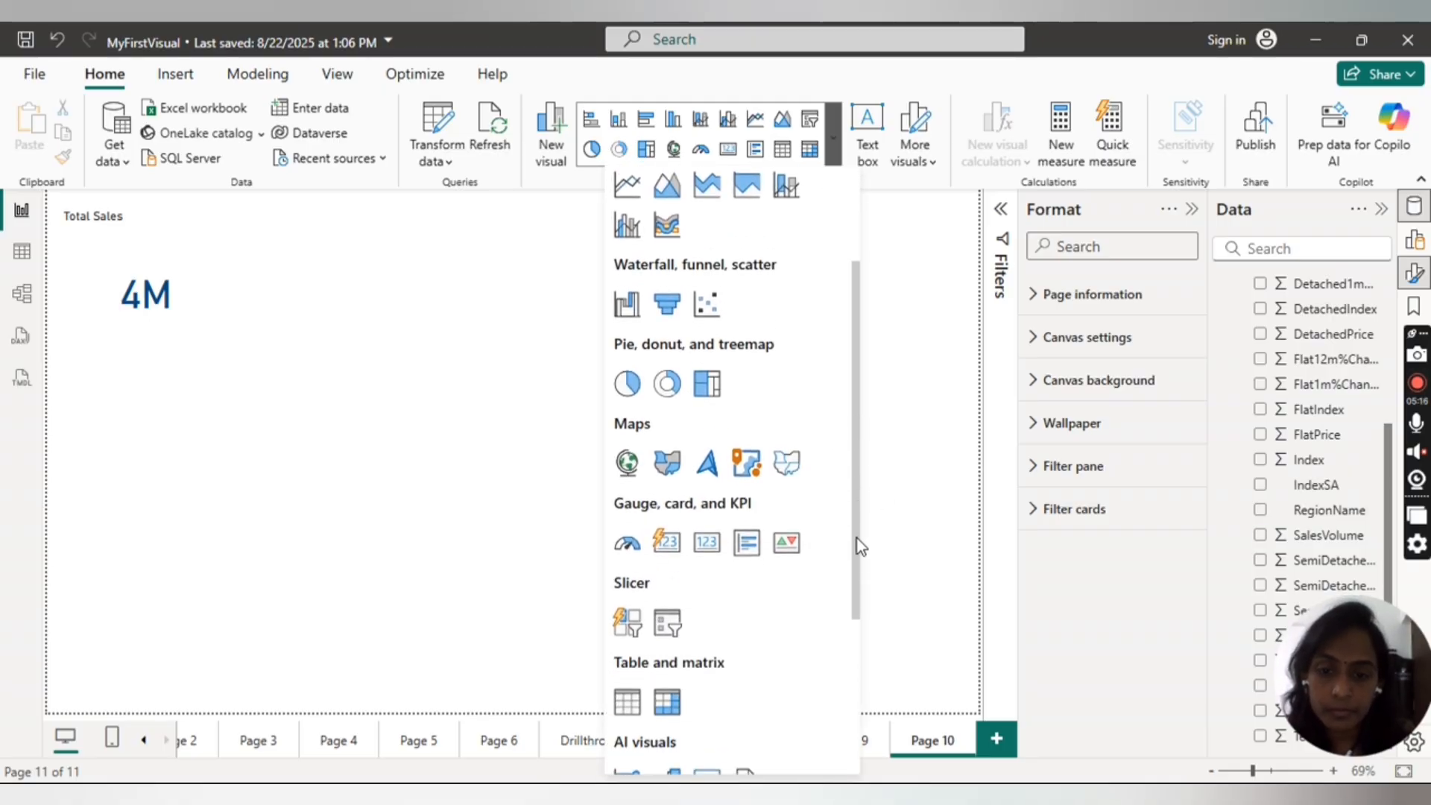
pyautogui.click(747, 544)
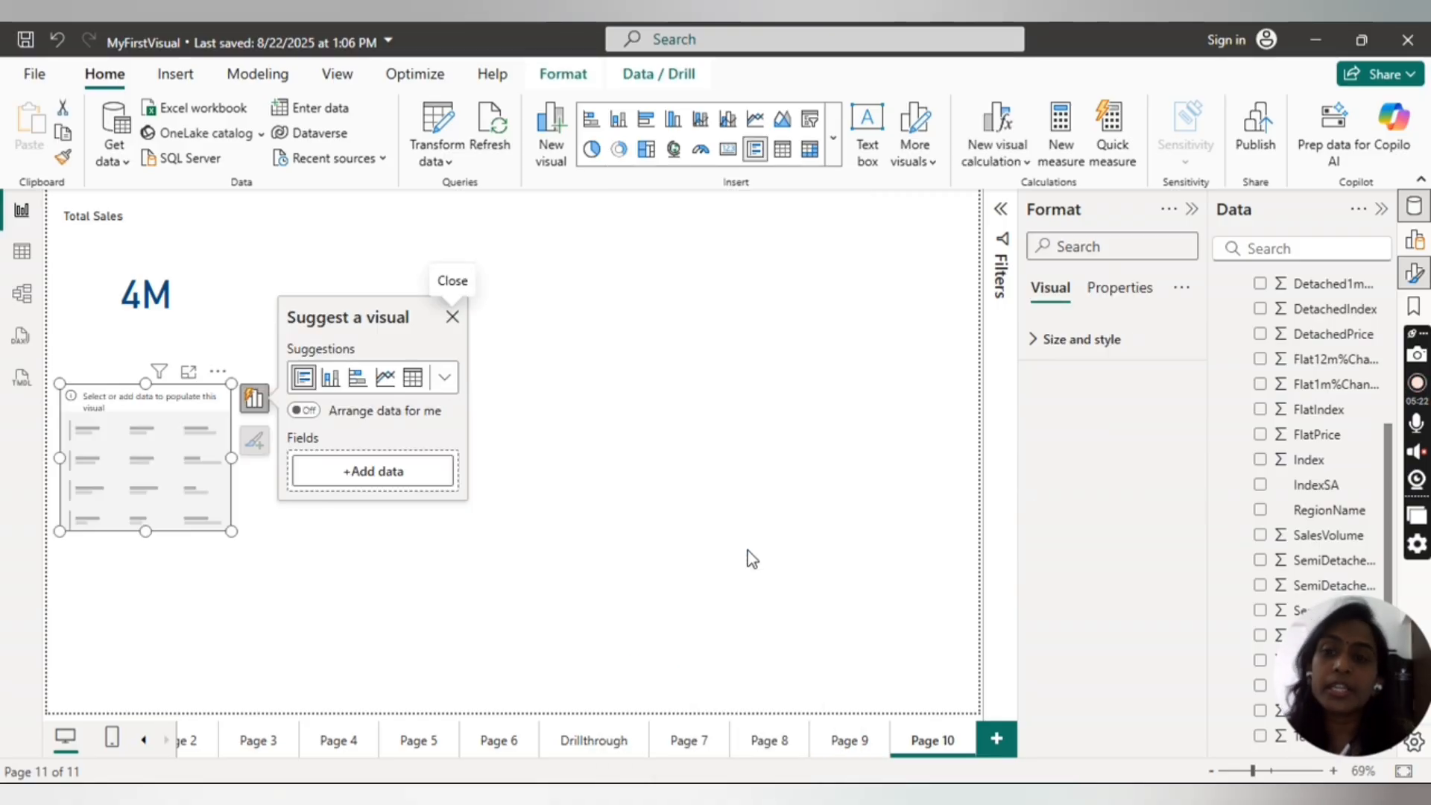
pyautogui.moveTo(222, 401); pyautogui.dragTo(466, 243)
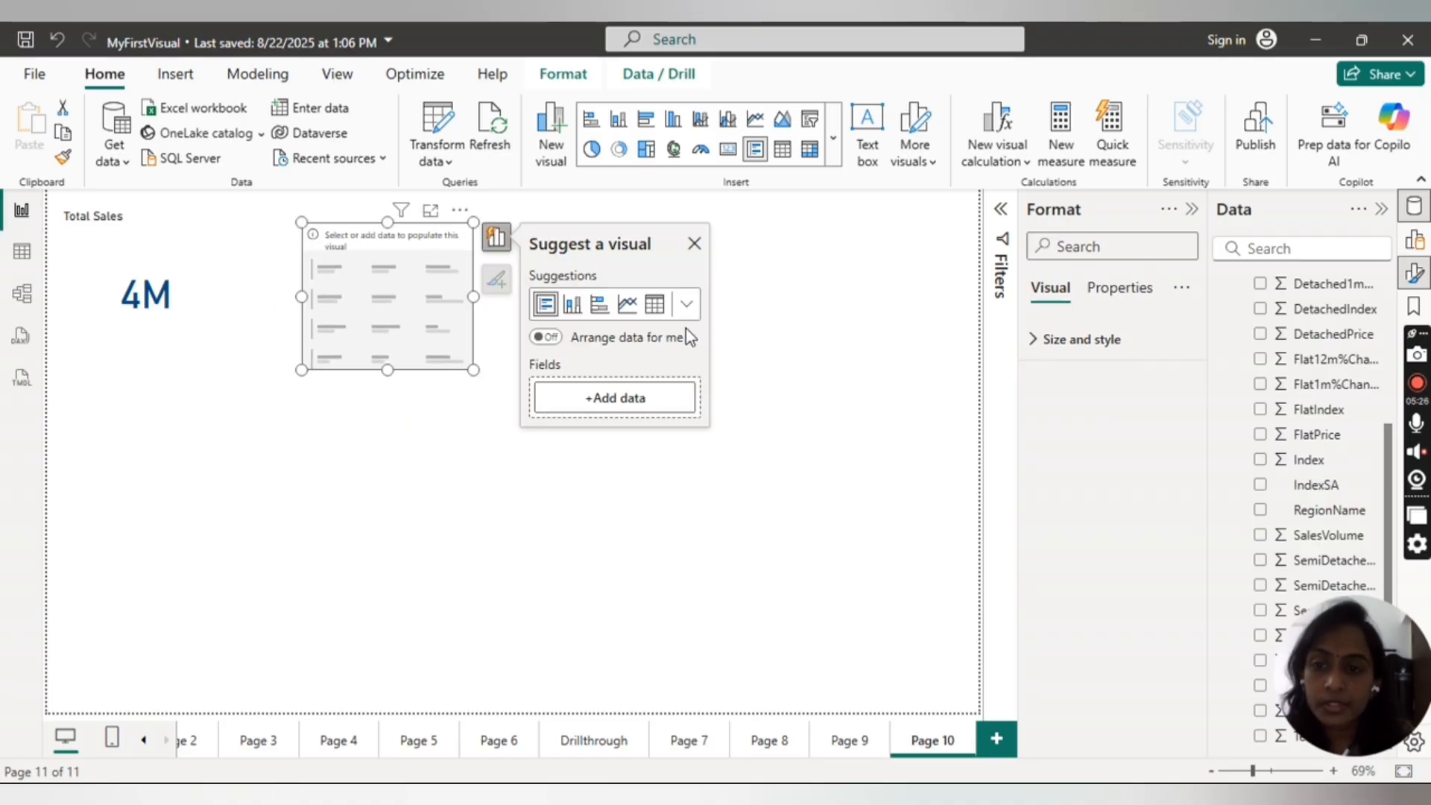
# Add the RegionName field from the HPIAdmins table to the multi-row card.
pyautogui.click(625, 403)
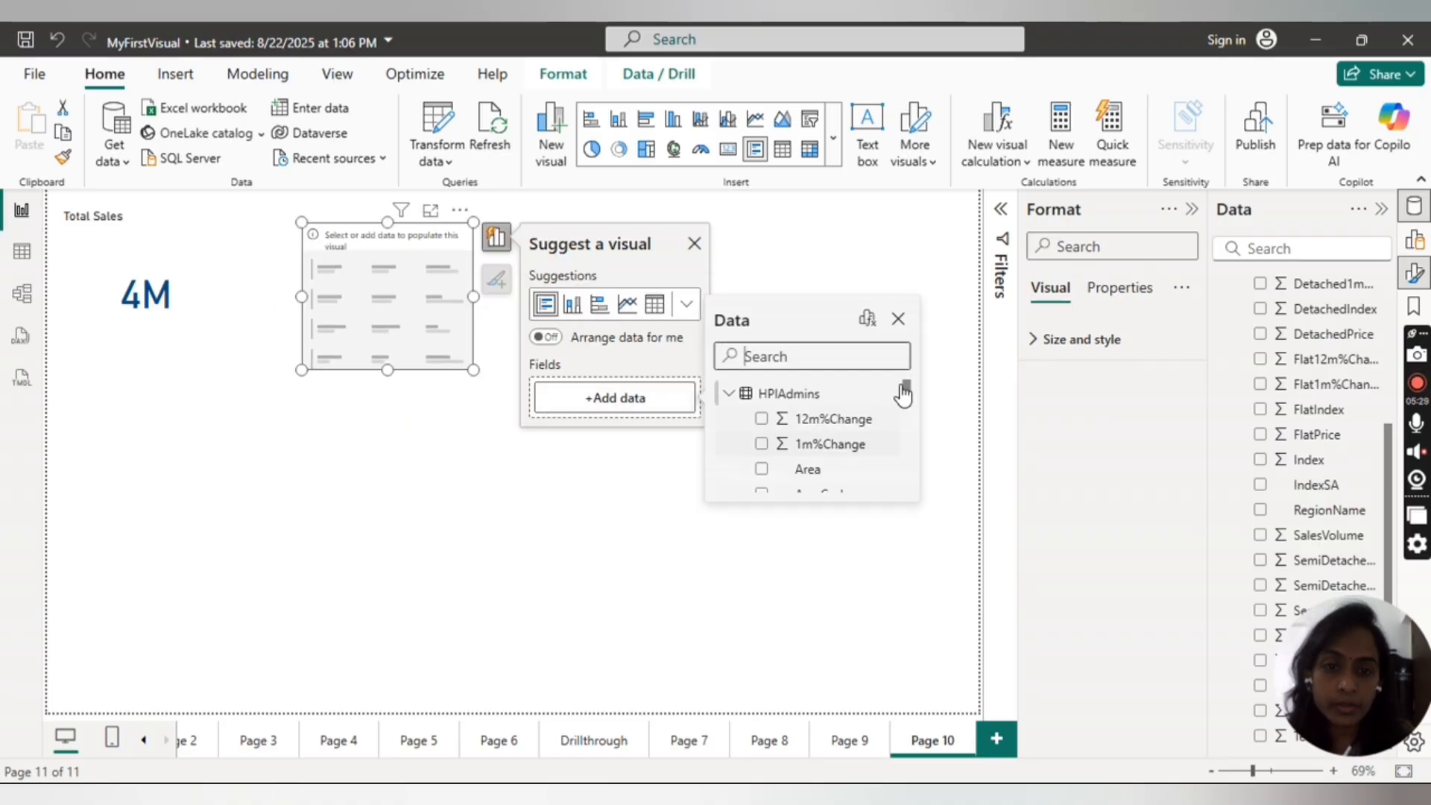
pyautogui.scroll(-1, 906, 414)
pyautogui.scroll(-5, 907, 417)
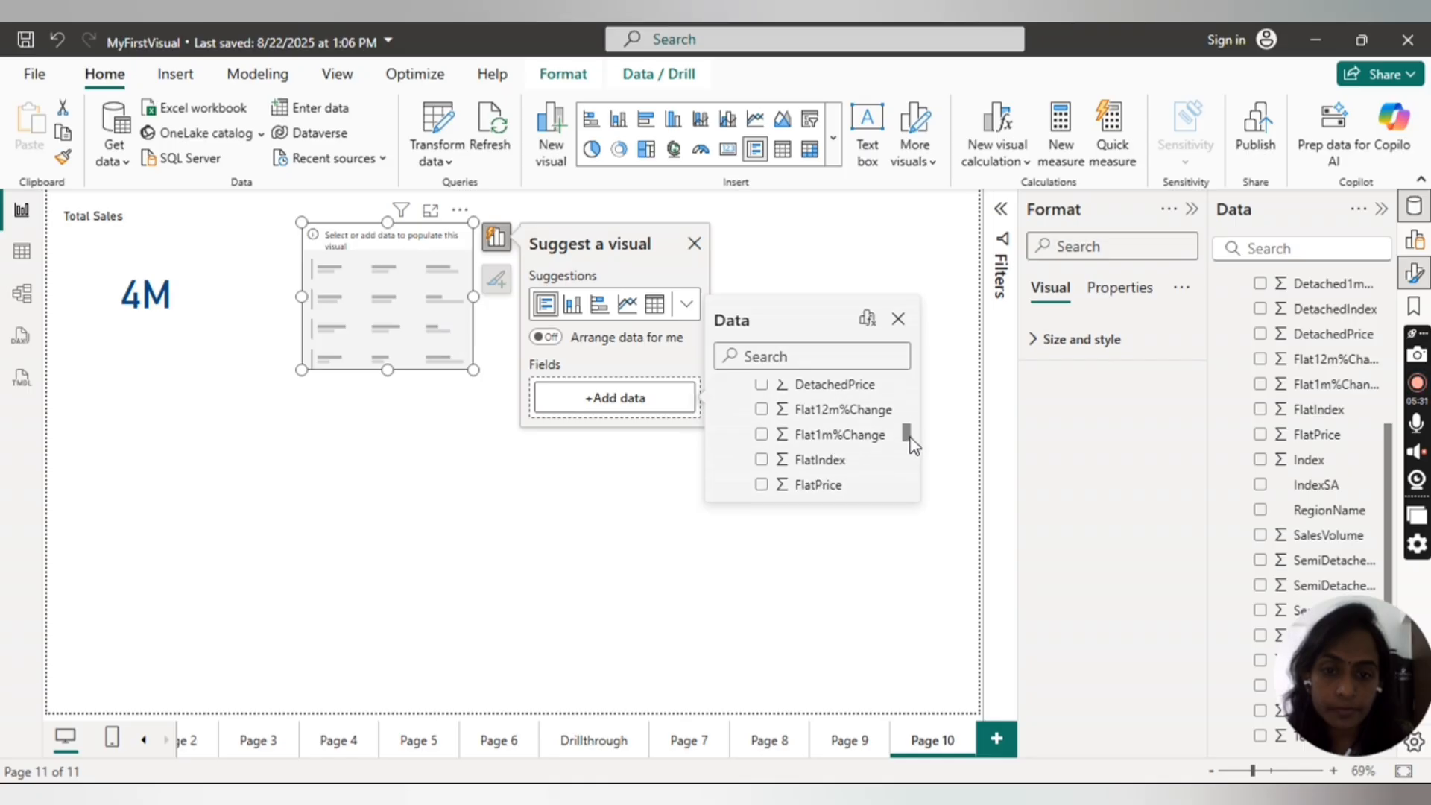
pyautogui.click(761, 442)
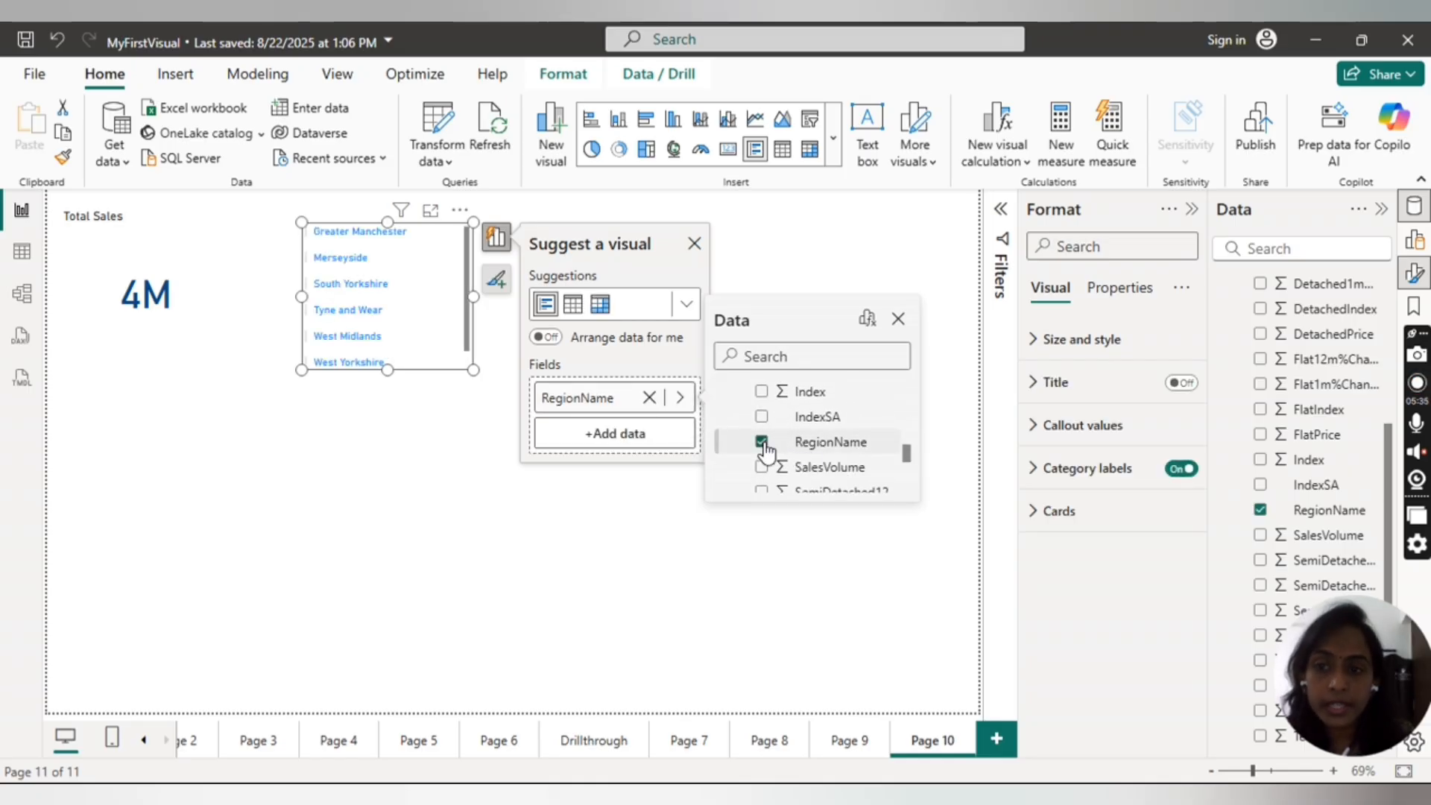
pyautogui.click(898, 318)
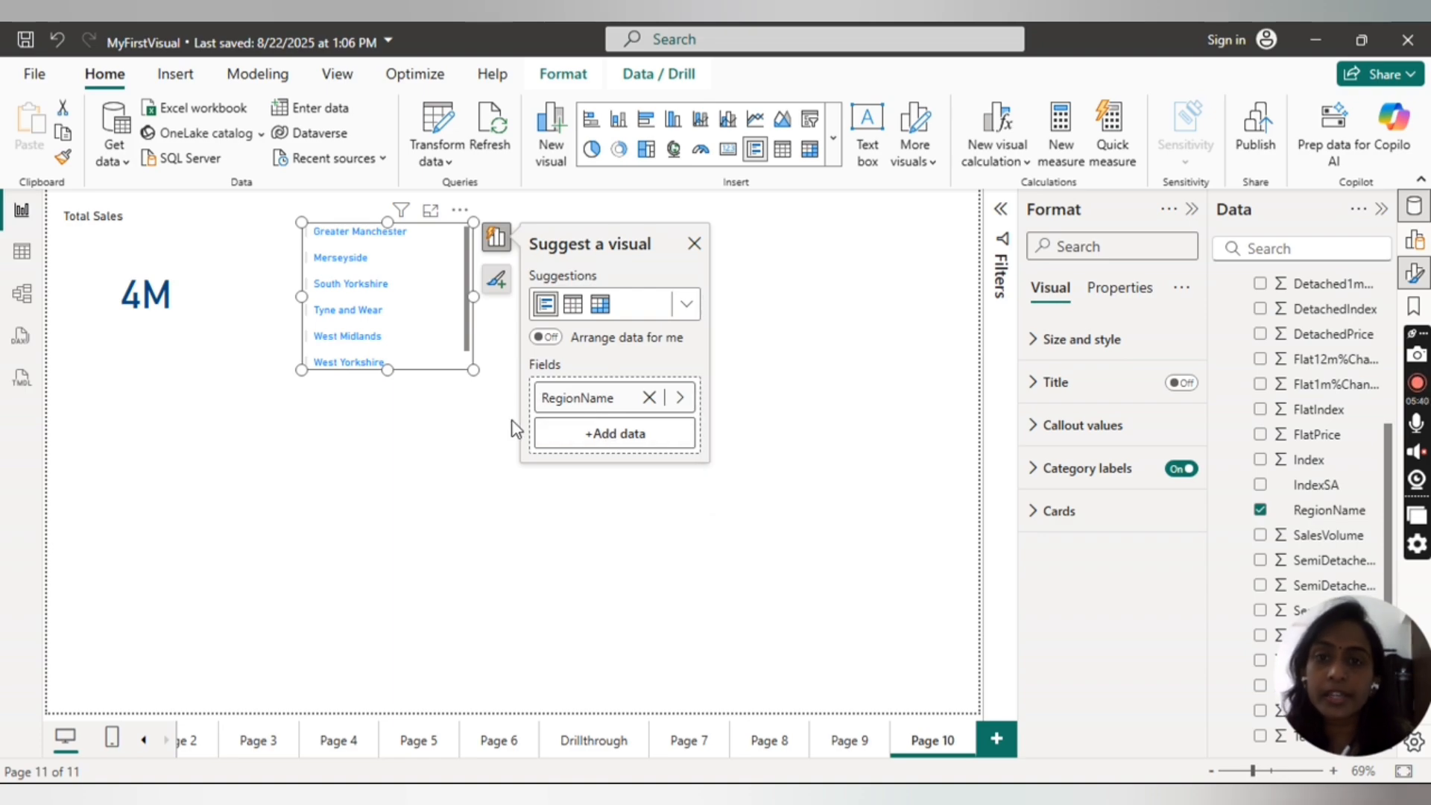
# Add SalesVolume to the multi-row card and enlarge the visual so all the regions fit.
pyautogui.click(602, 444)
pyautogui.moveTo(906, 428); pyautogui.dragTo(909, 493)
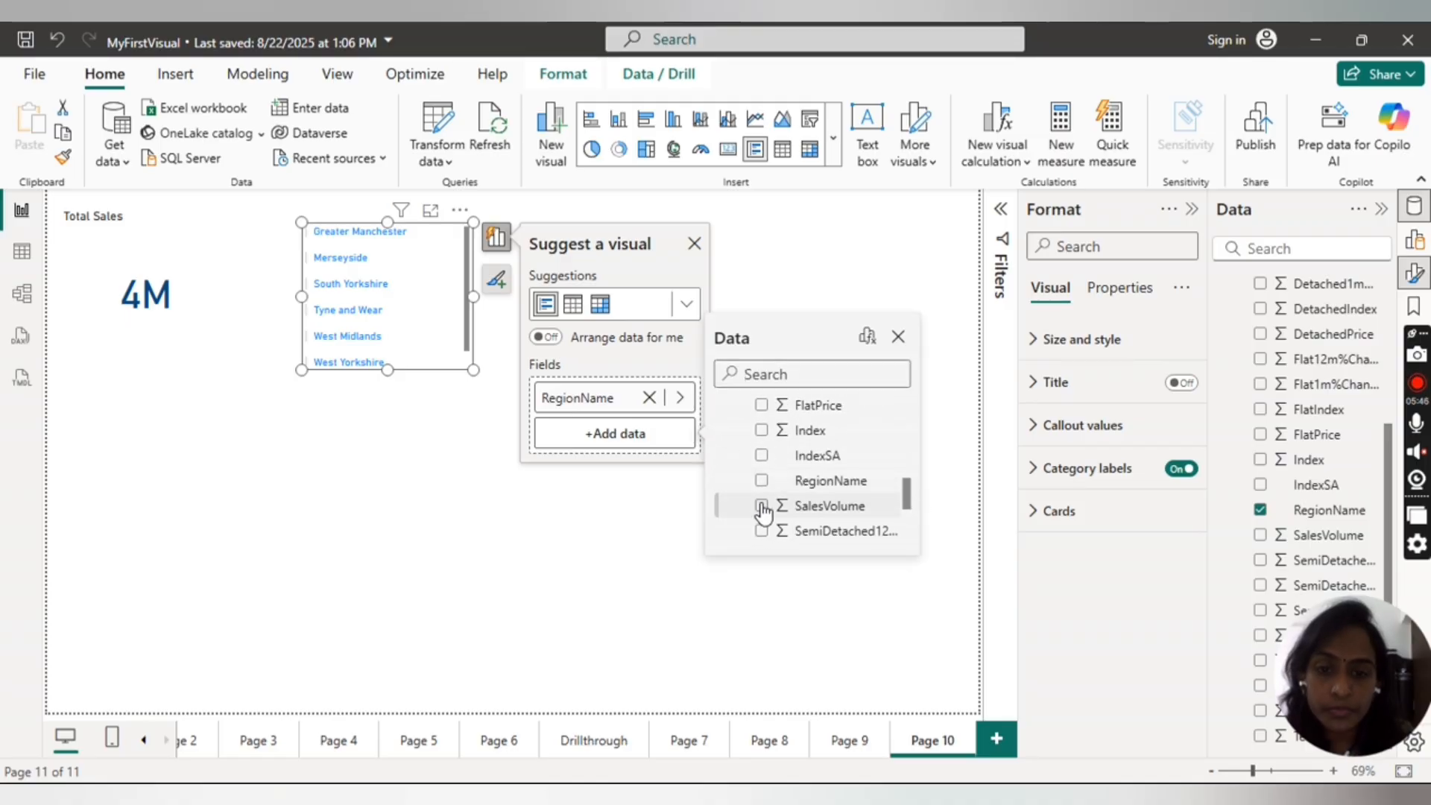
pyautogui.click(761, 506)
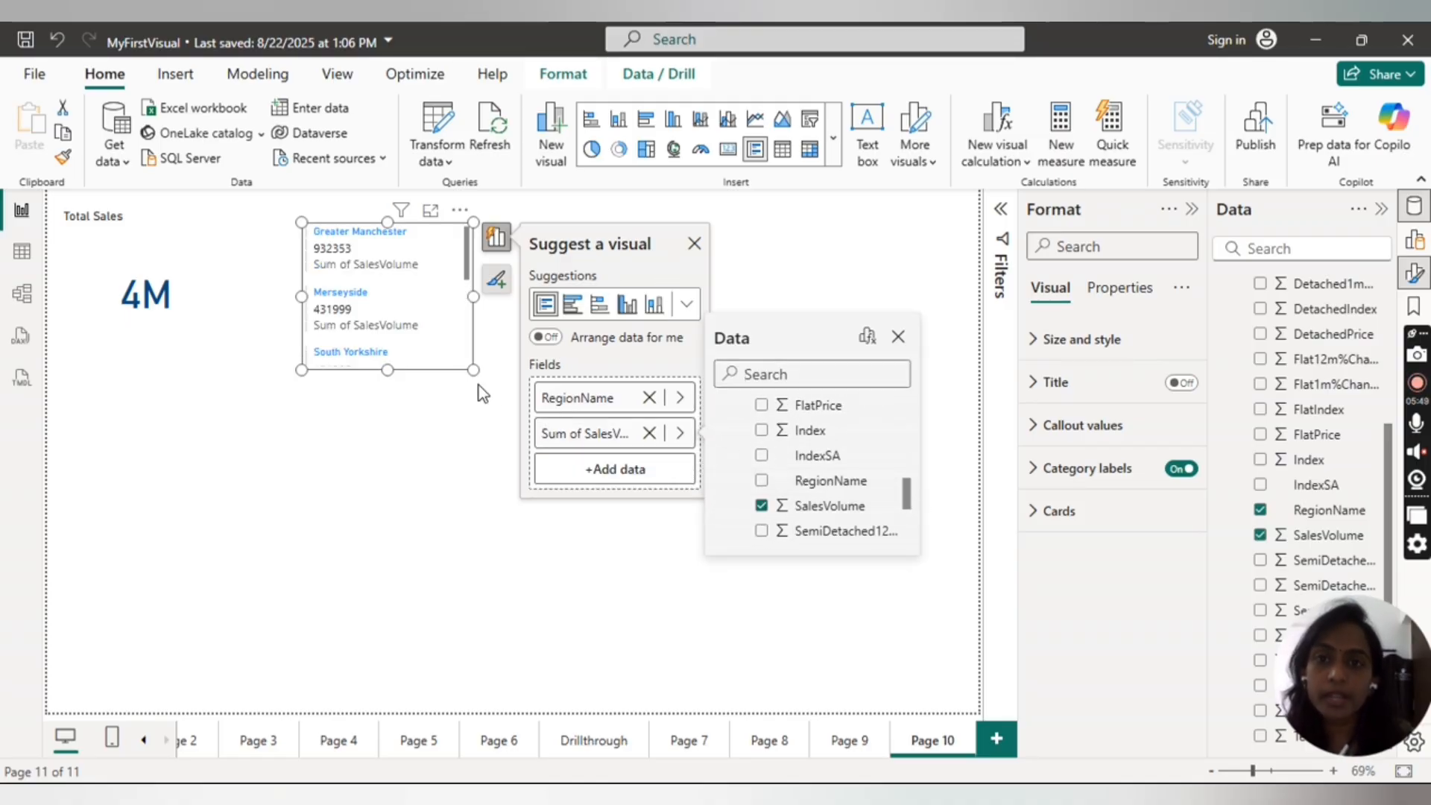
pyautogui.click(898, 336)
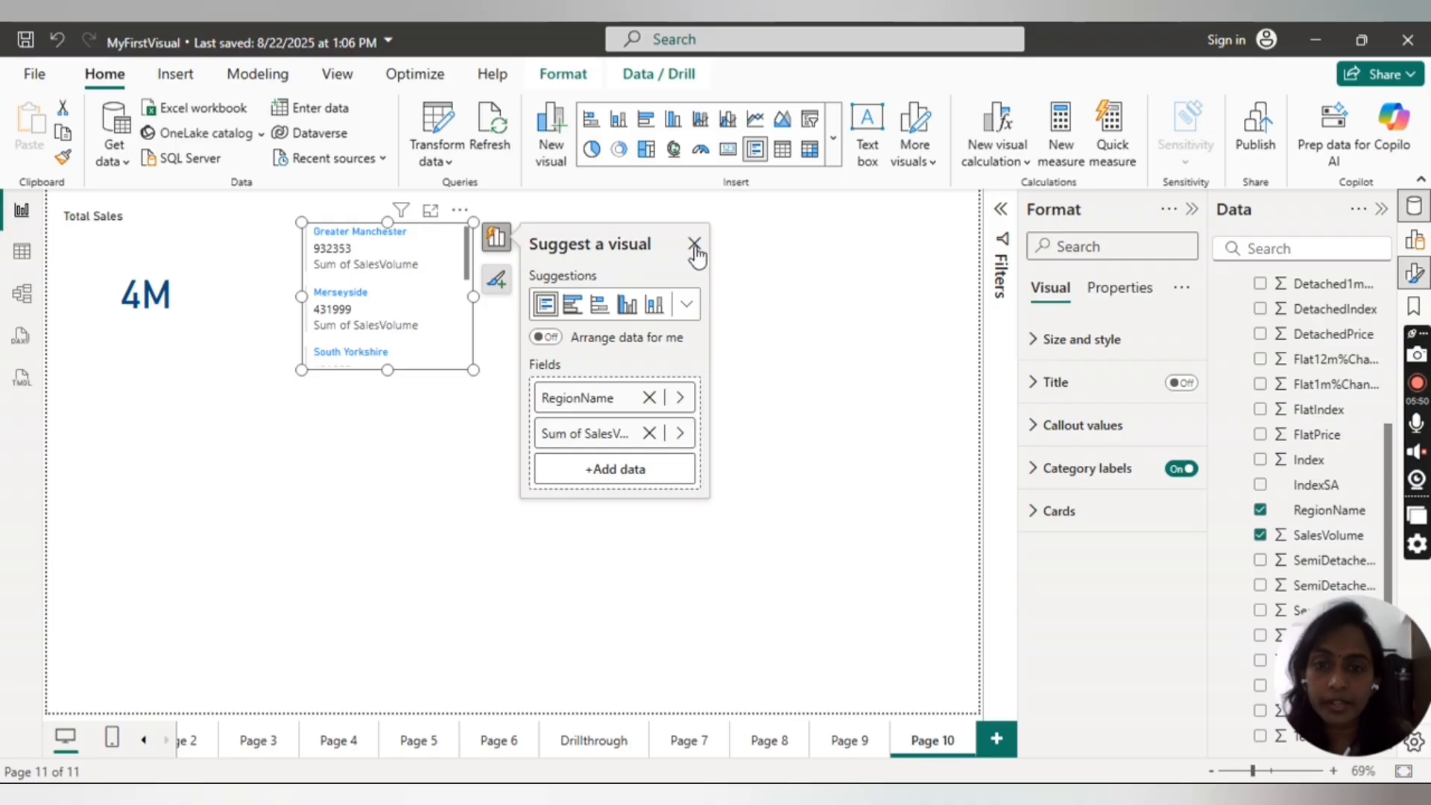
pyautogui.moveTo(473, 369); pyautogui.dragTo(719, 656)
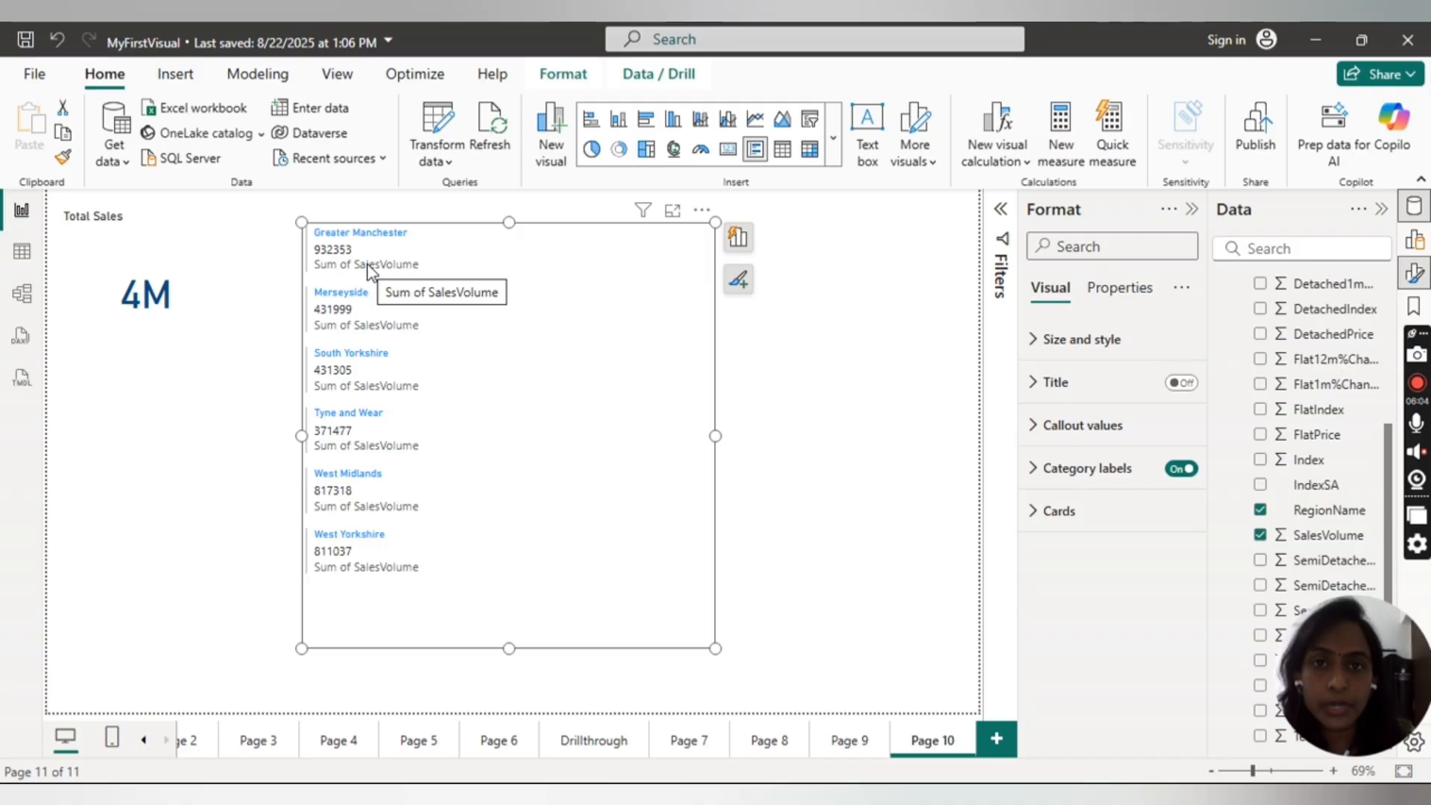
# Add FlatPrice to the multi-row card as a further field and close its visual suggestions.
pyautogui.click(738, 237)
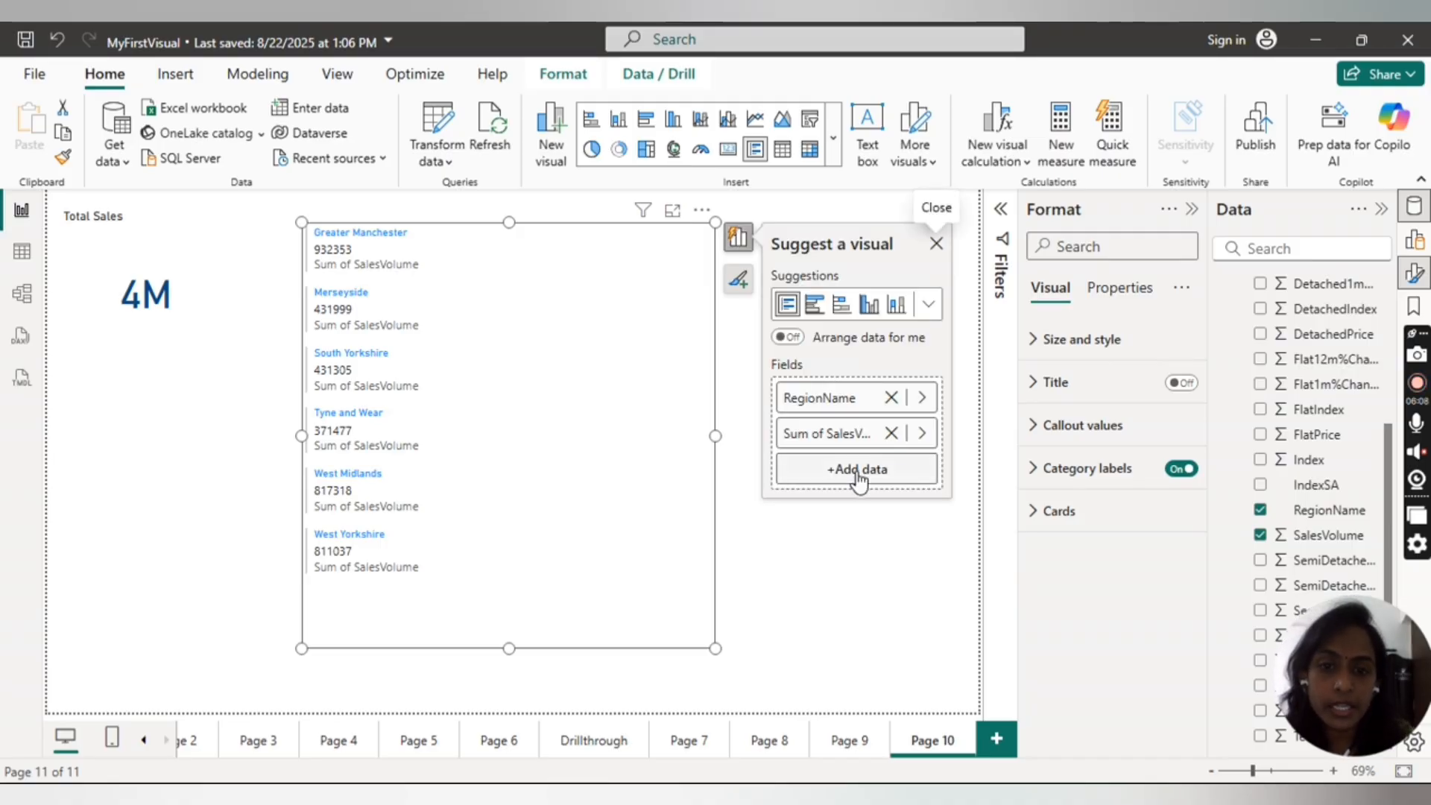
pyautogui.click(857, 477)
pyautogui.scroll(-1, 1151, 464)
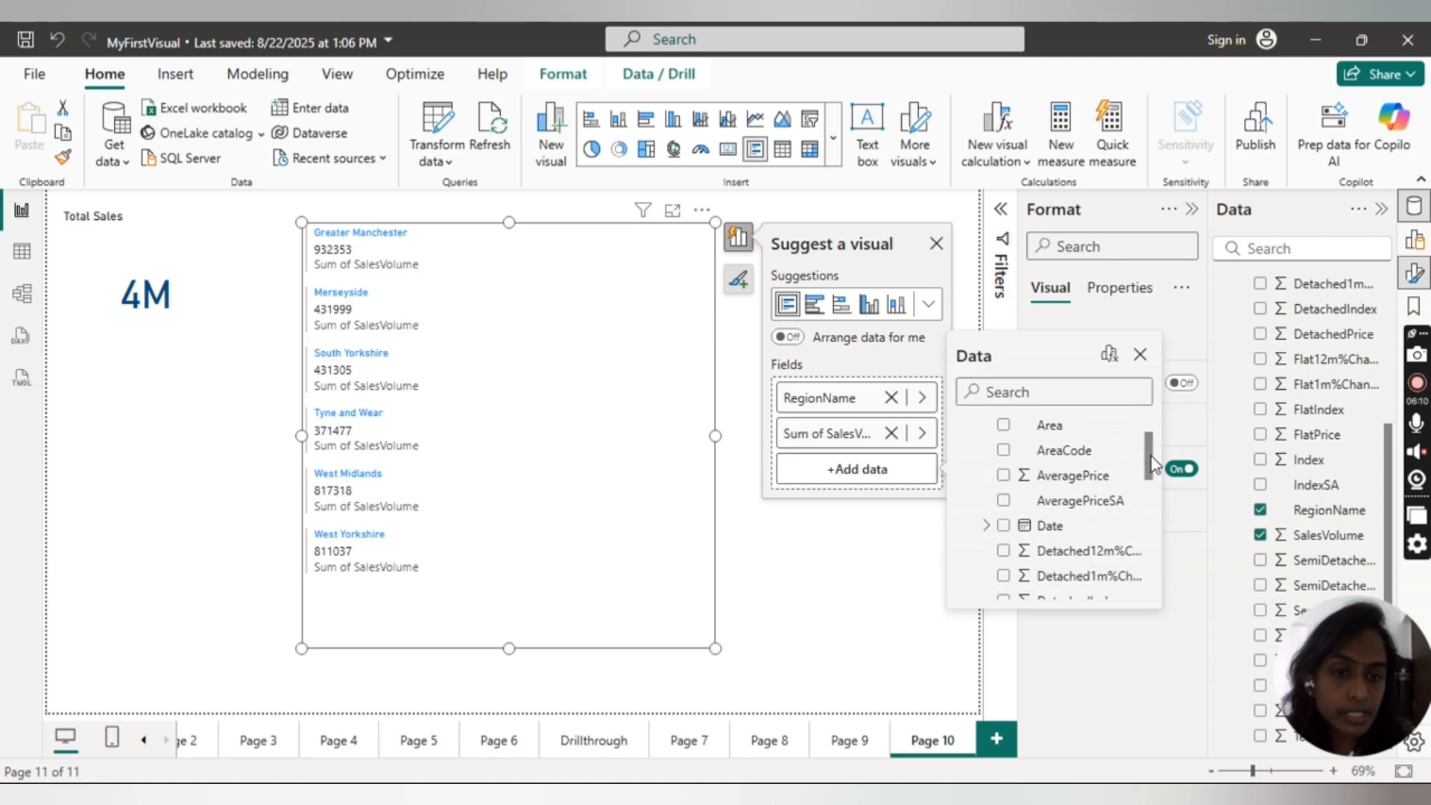
pyautogui.scroll(-5, 1154, 477)
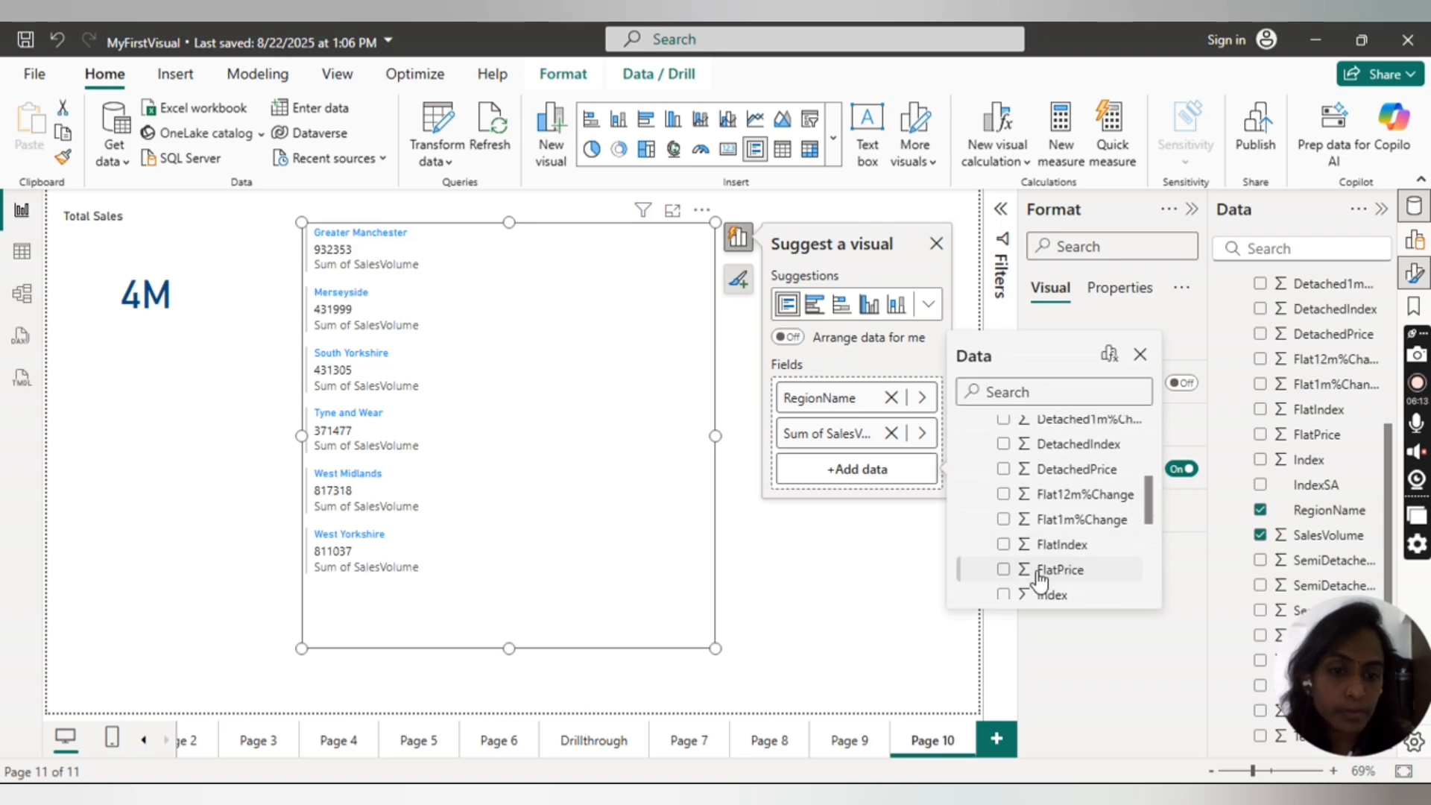
pyautogui.click(1003, 571)
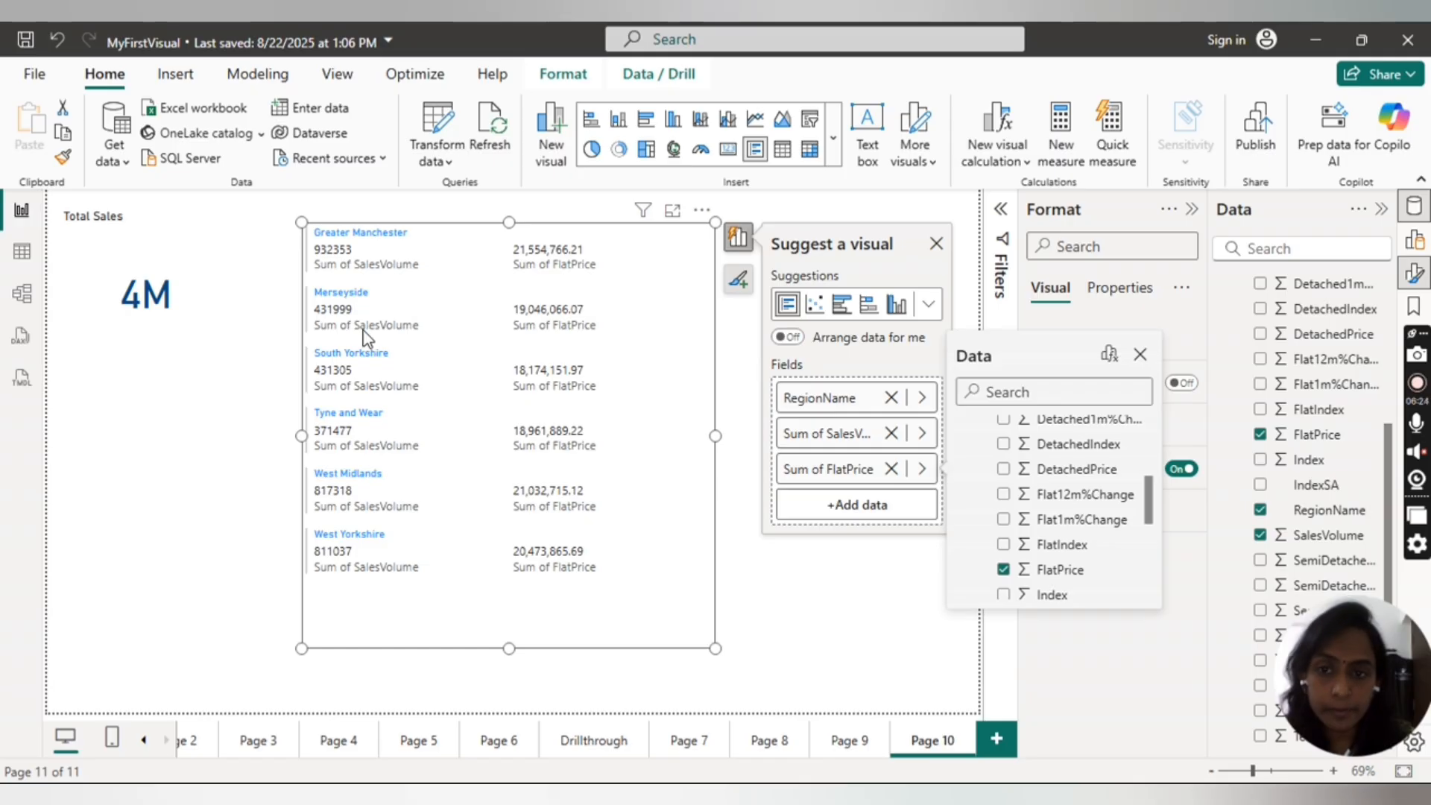
pyautogui.click(1141, 354)
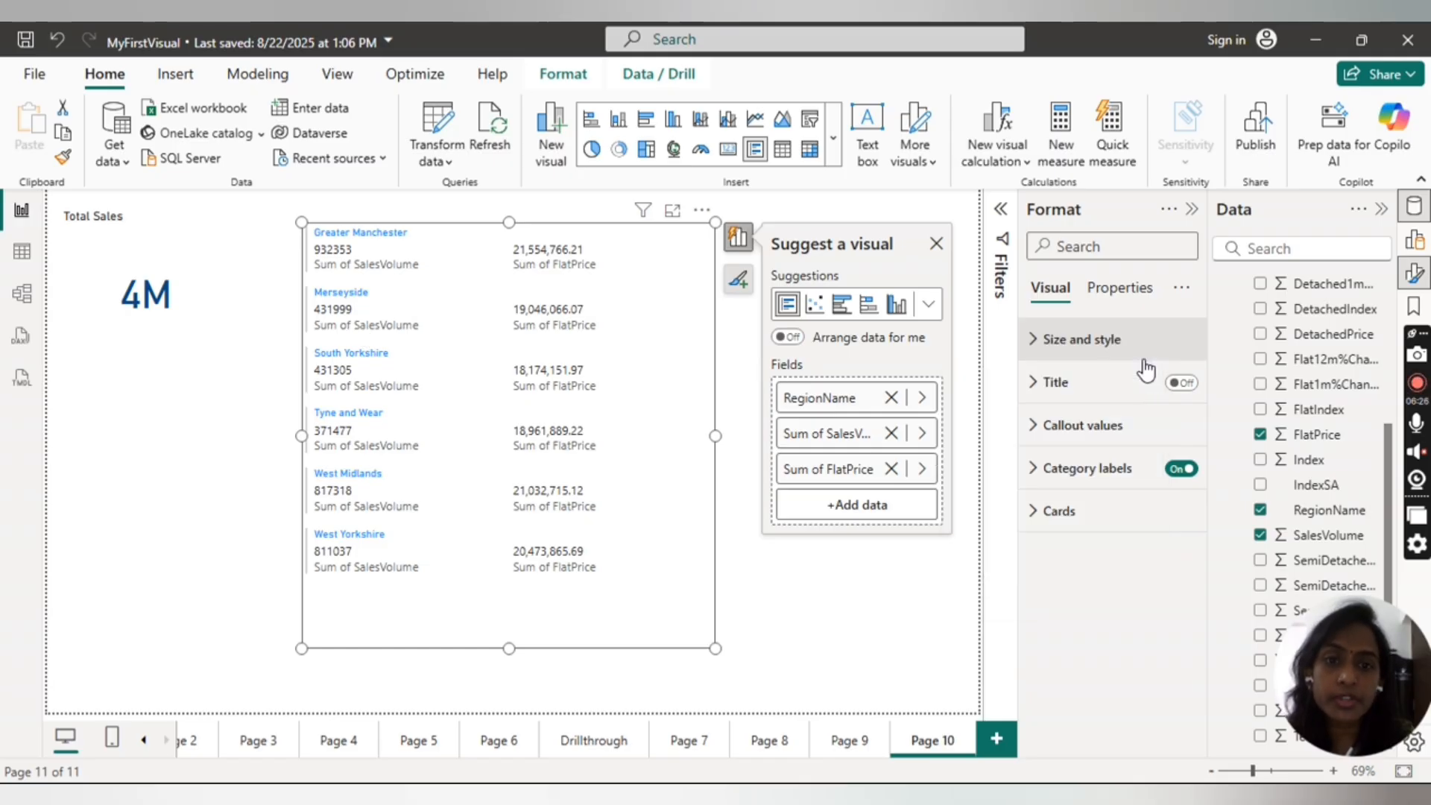
pyautogui.click(936, 244)
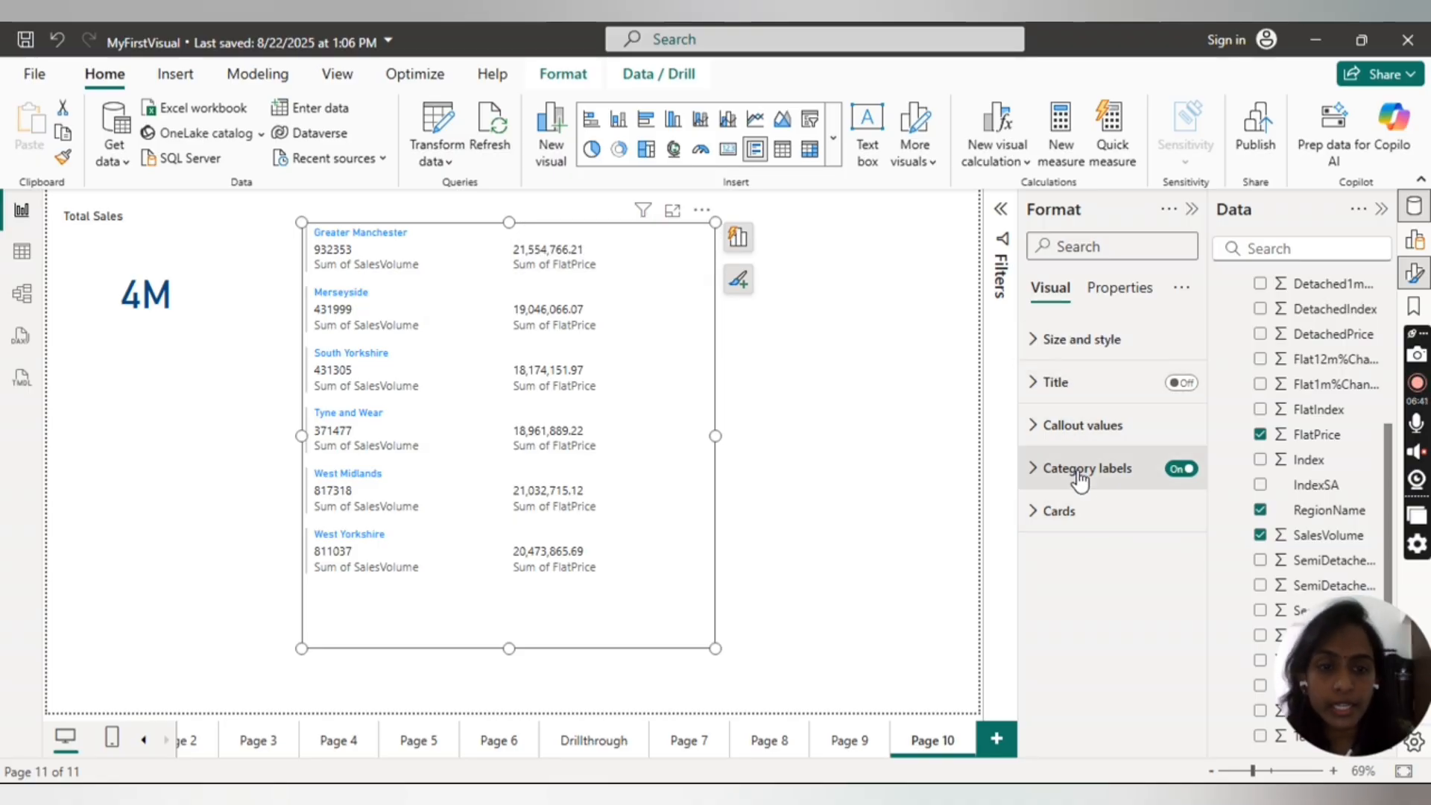
# Change the title color of the region cards in the multi-row card to purple.
pyautogui.click(1035, 512)
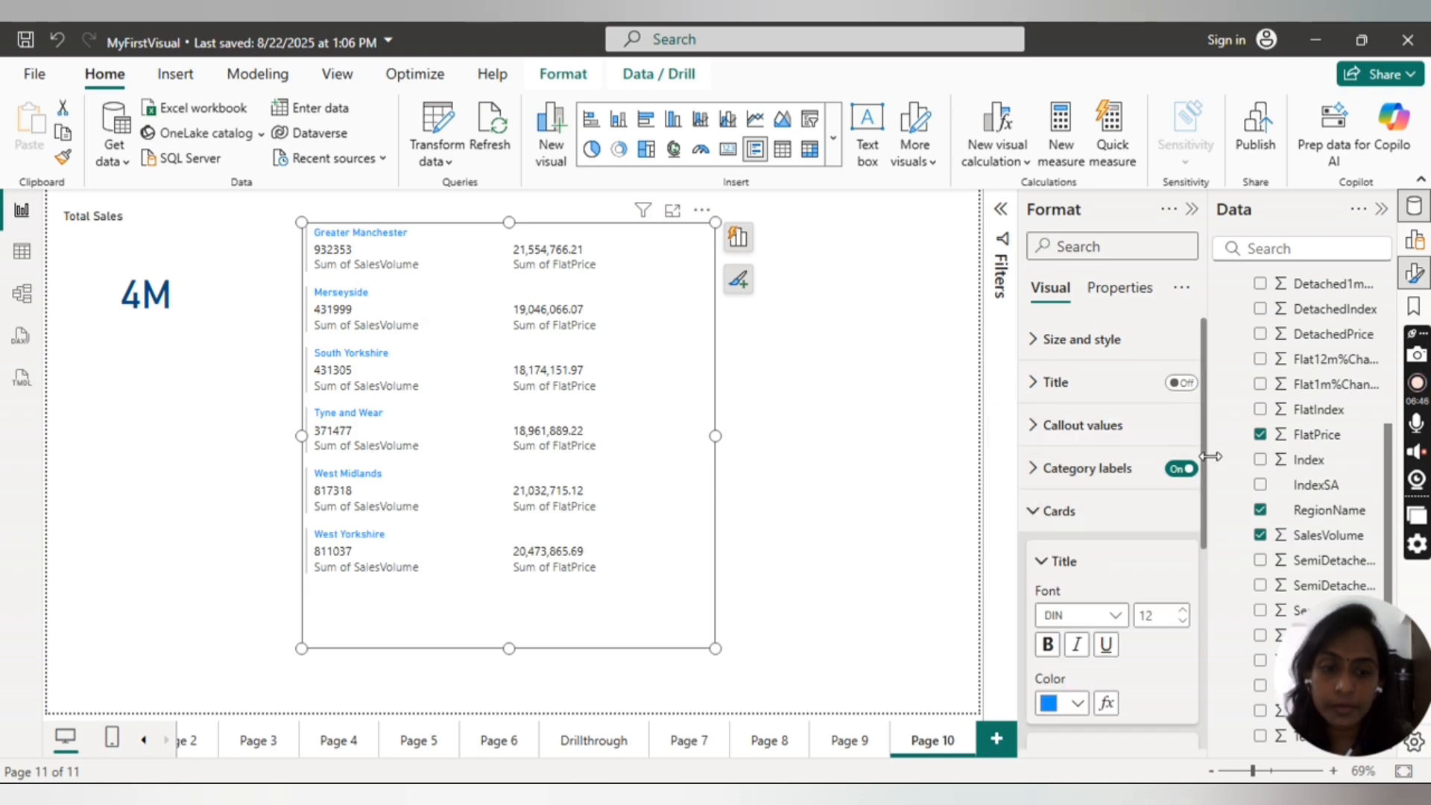
pyautogui.moveTo(1206, 423); pyautogui.dragTo(1217, 591)
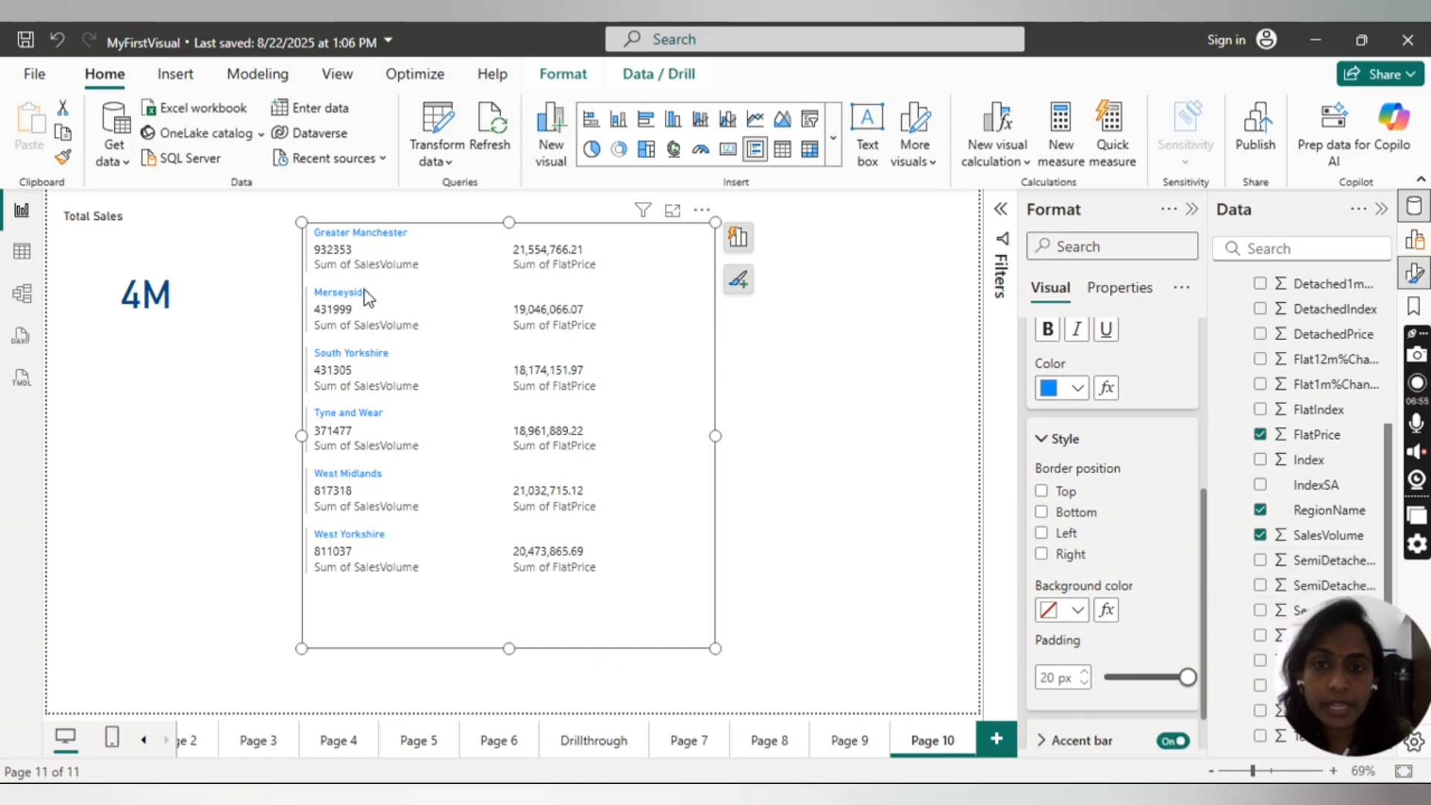
pyautogui.click(1077, 387)
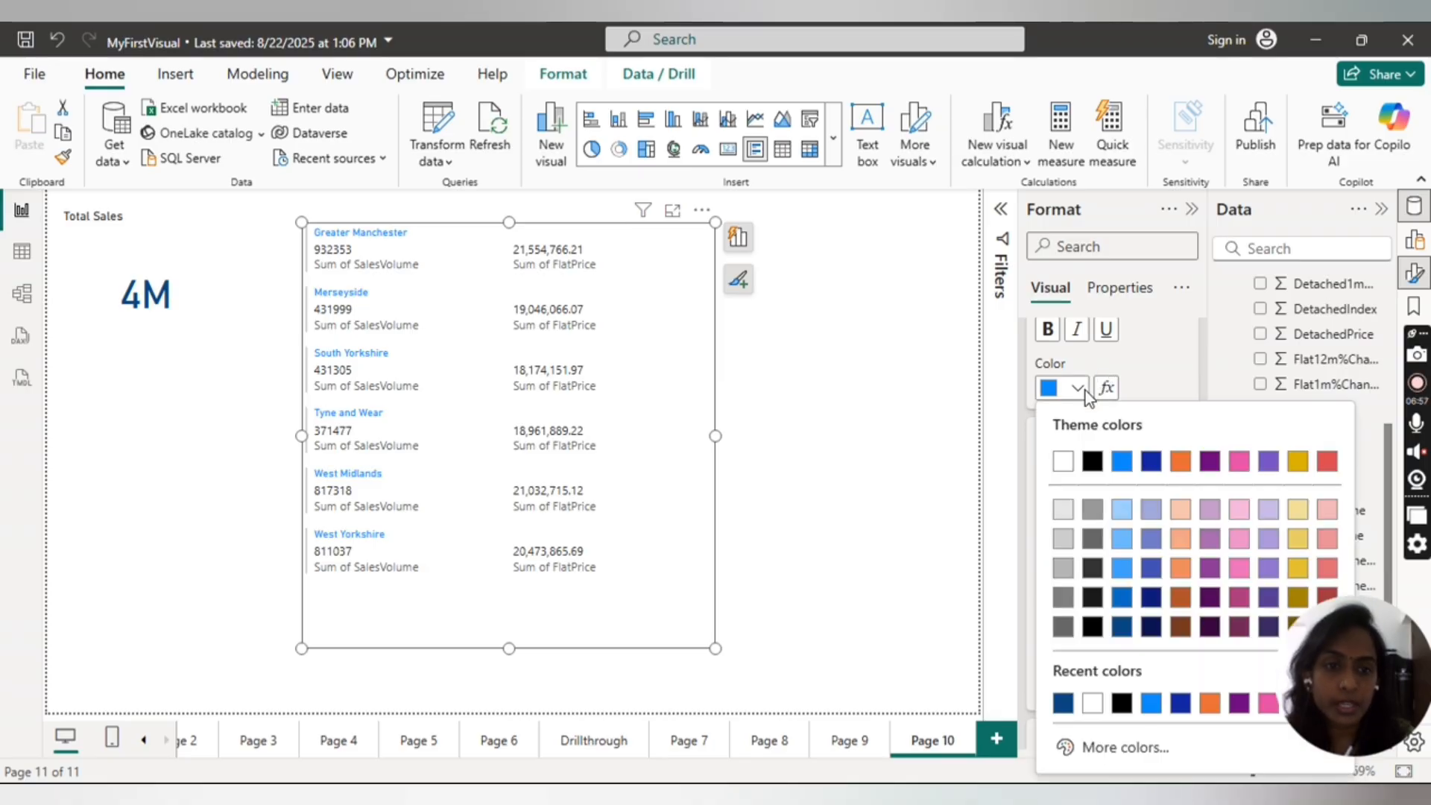
pyautogui.click(1209, 462)
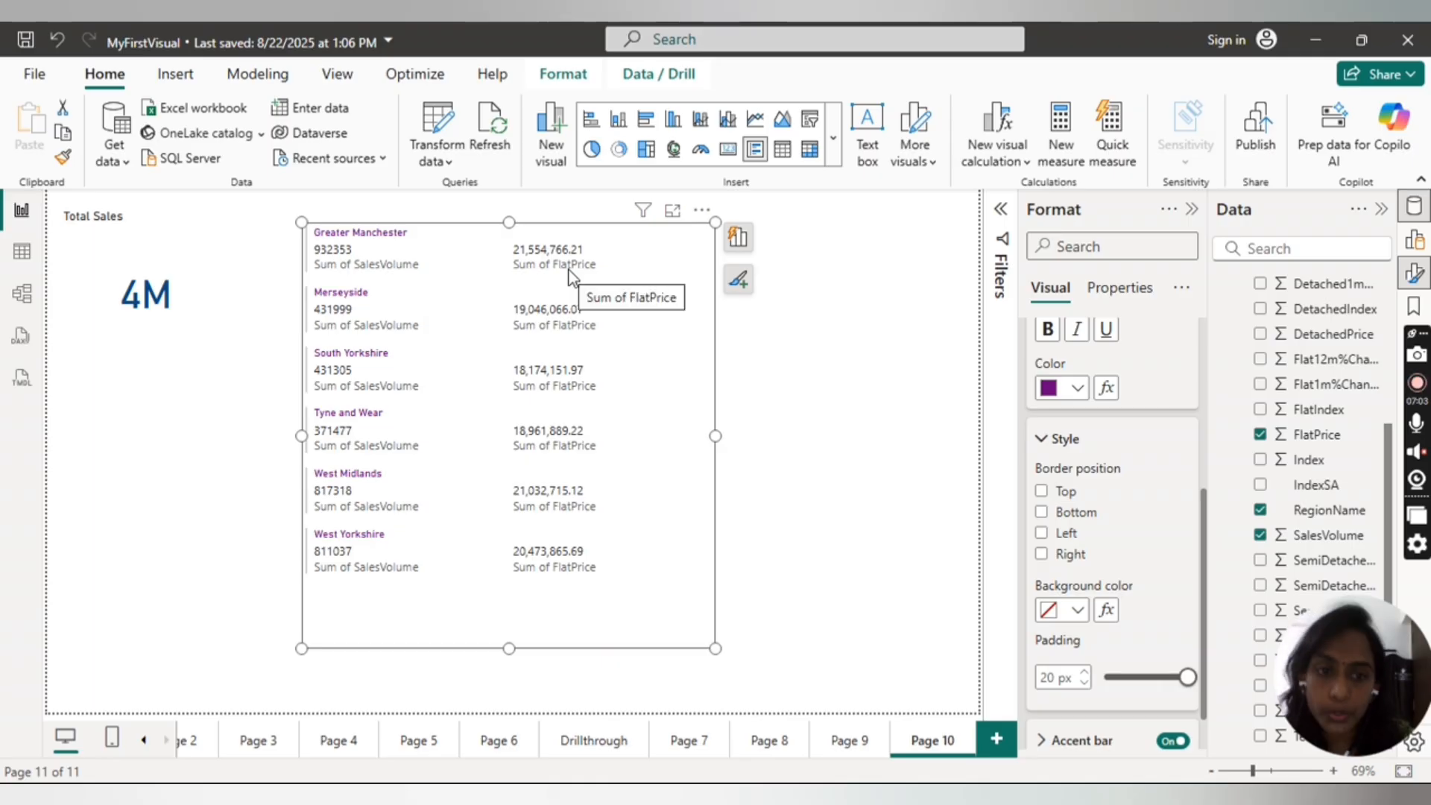
# Give the region cards top, bottom, left and right borders with a dark violet outline color.
pyautogui.click(1041, 491)
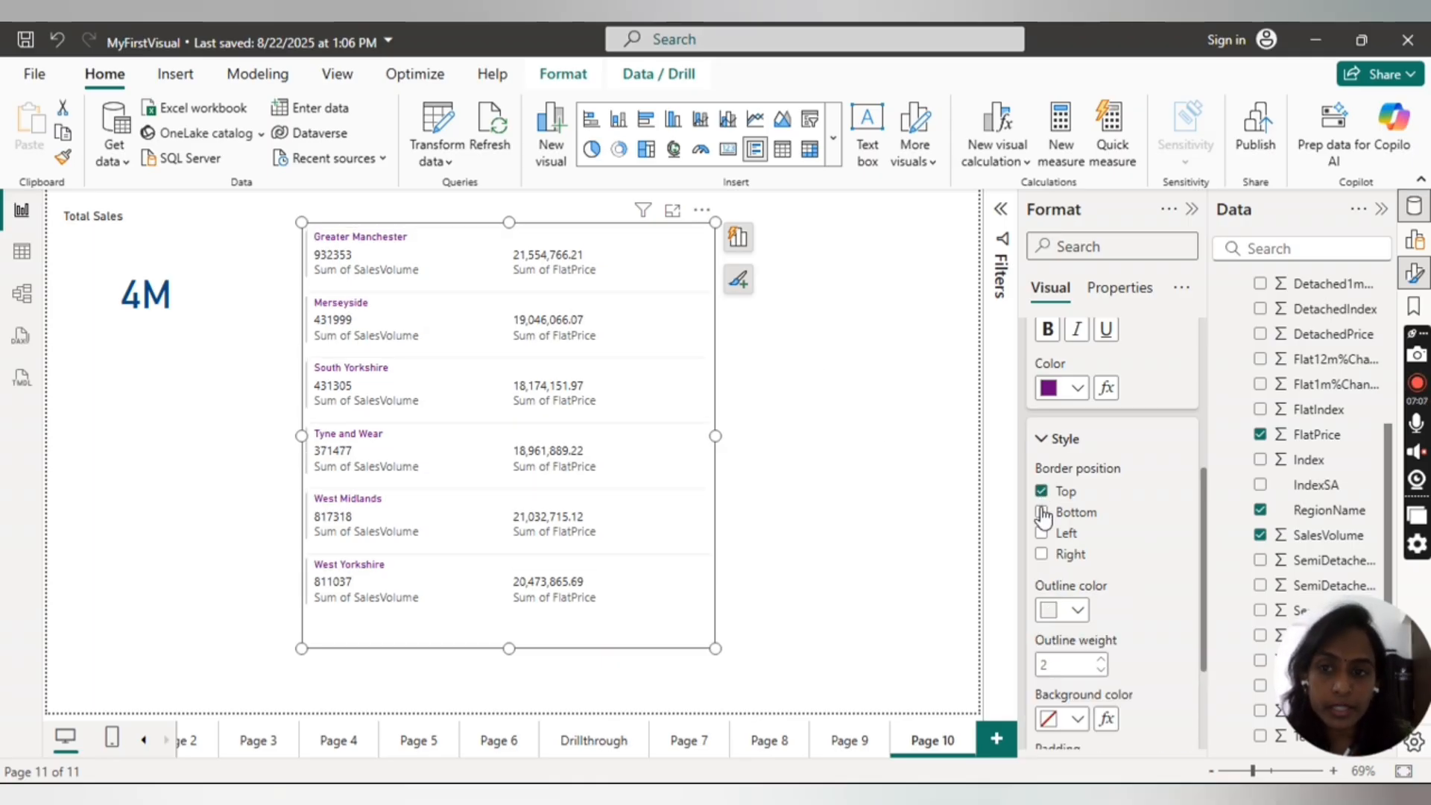
pyautogui.click(1041, 512)
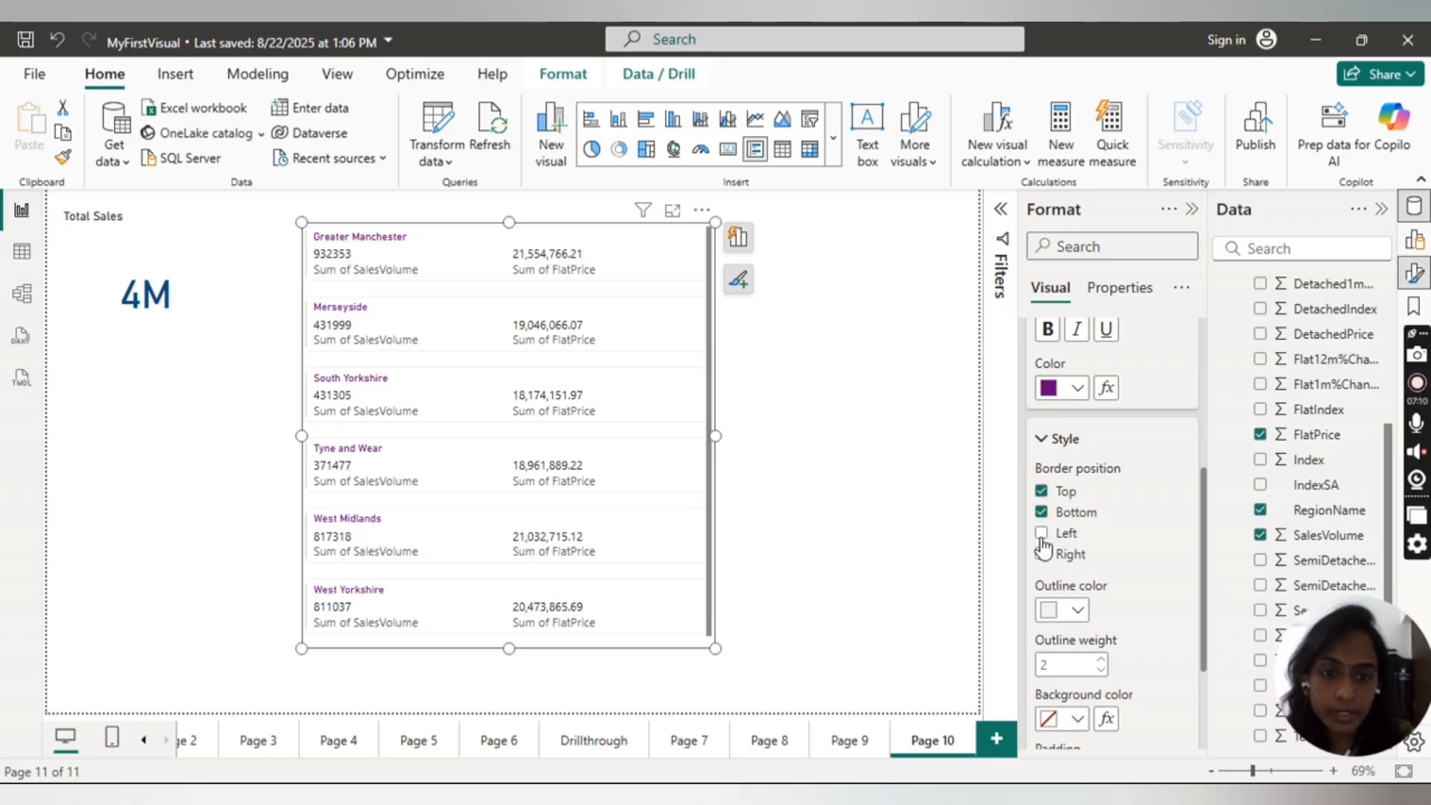
pyautogui.click(1041, 533)
pyautogui.click(1041, 554)
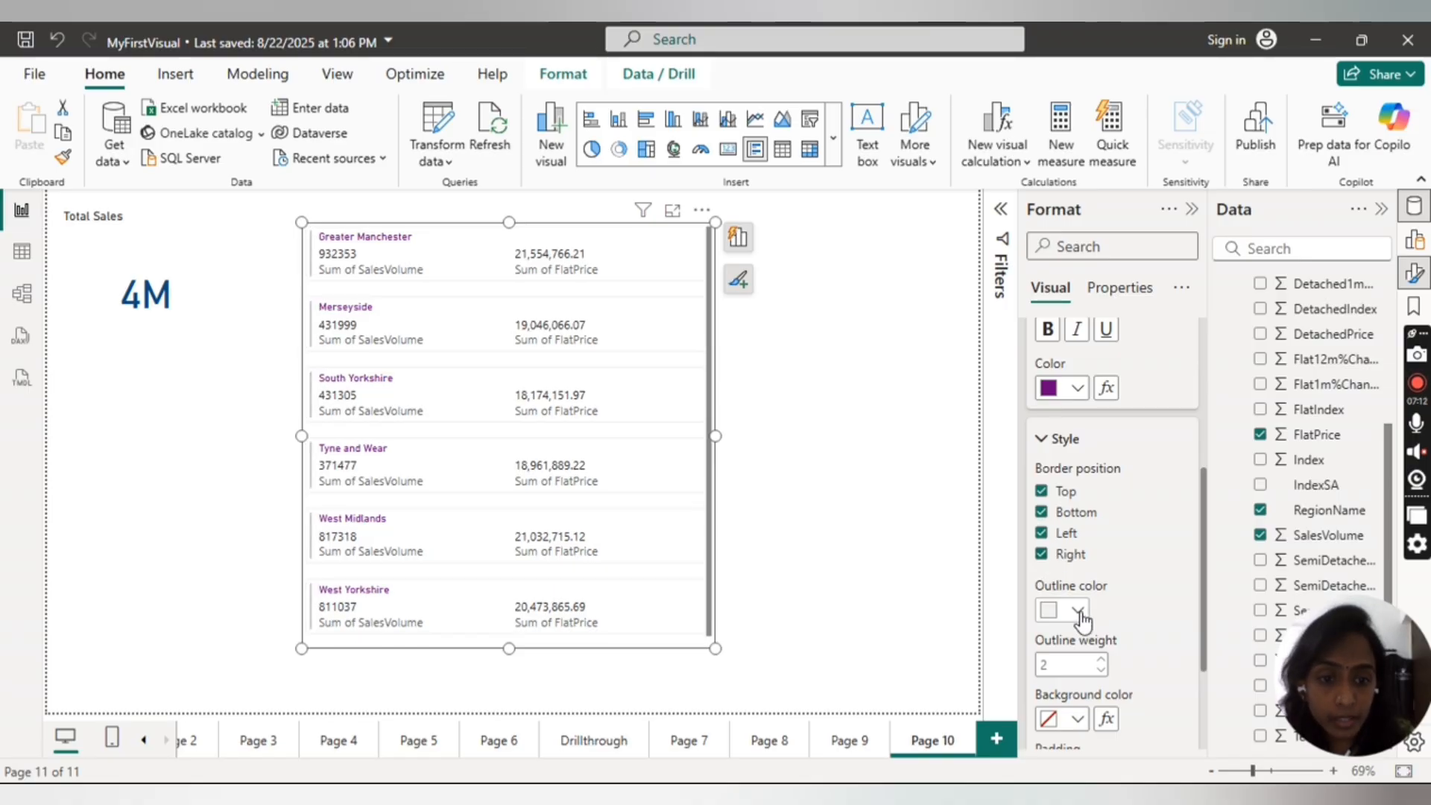
pyautogui.click(1077, 611)
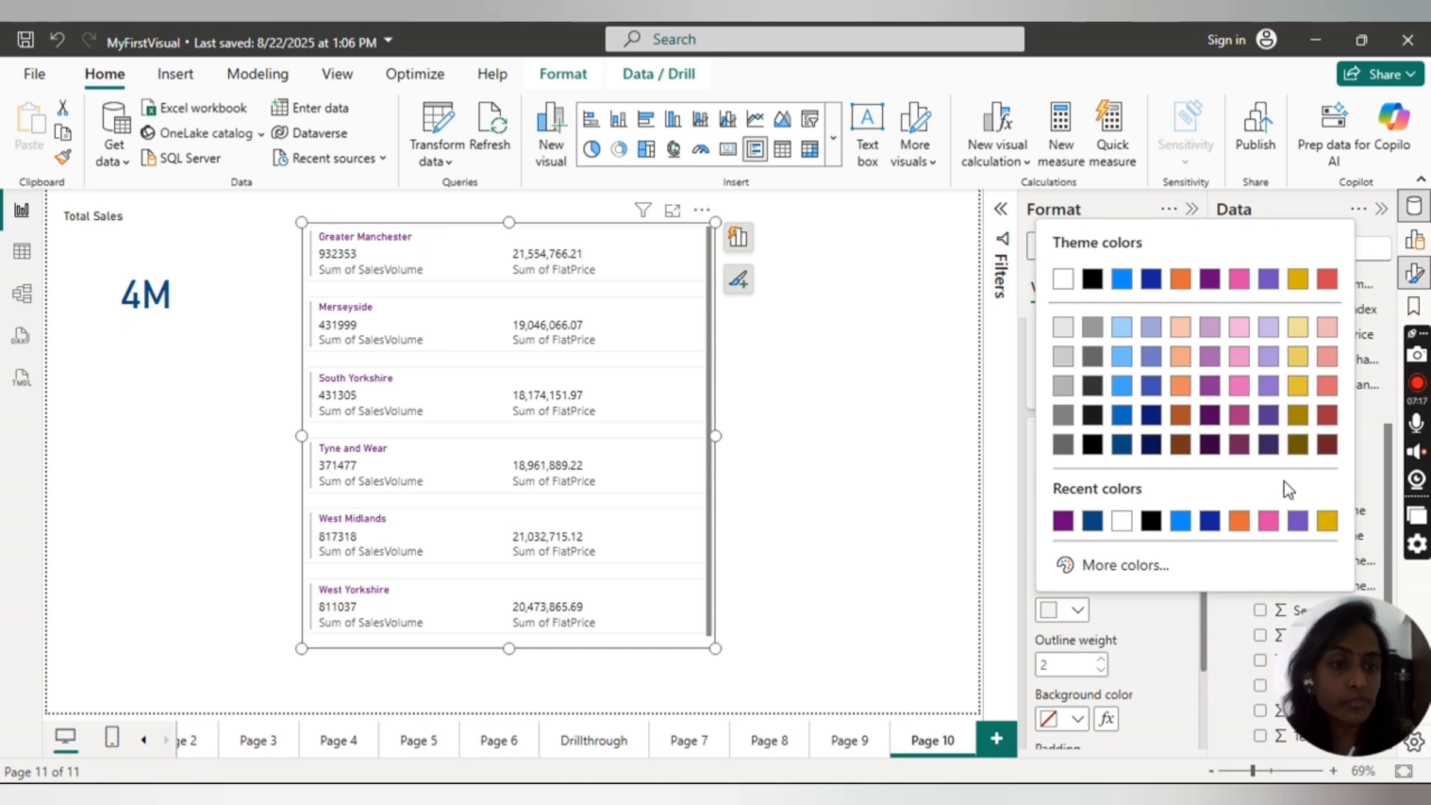
pyautogui.click(1267, 425)
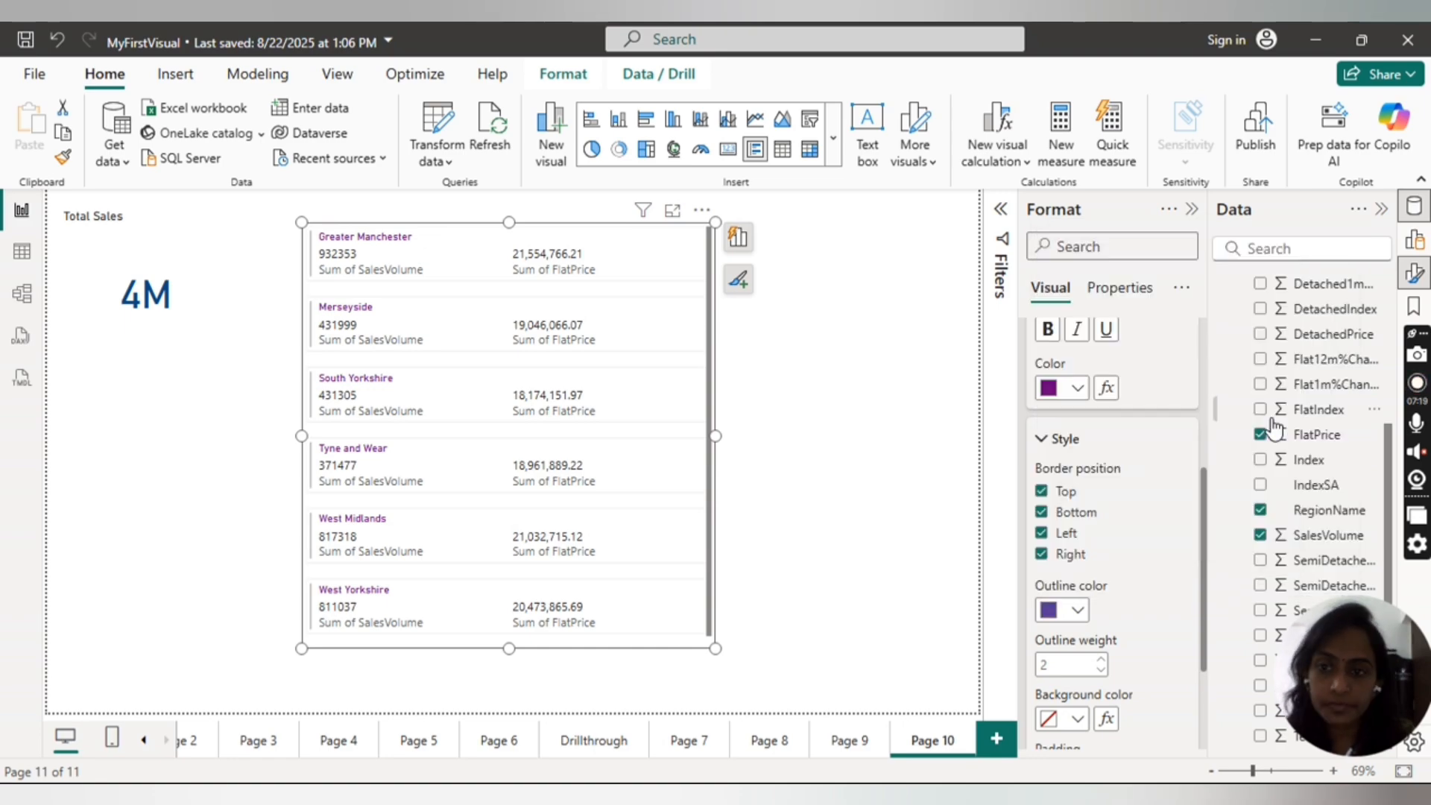
pyautogui.click(884, 309)
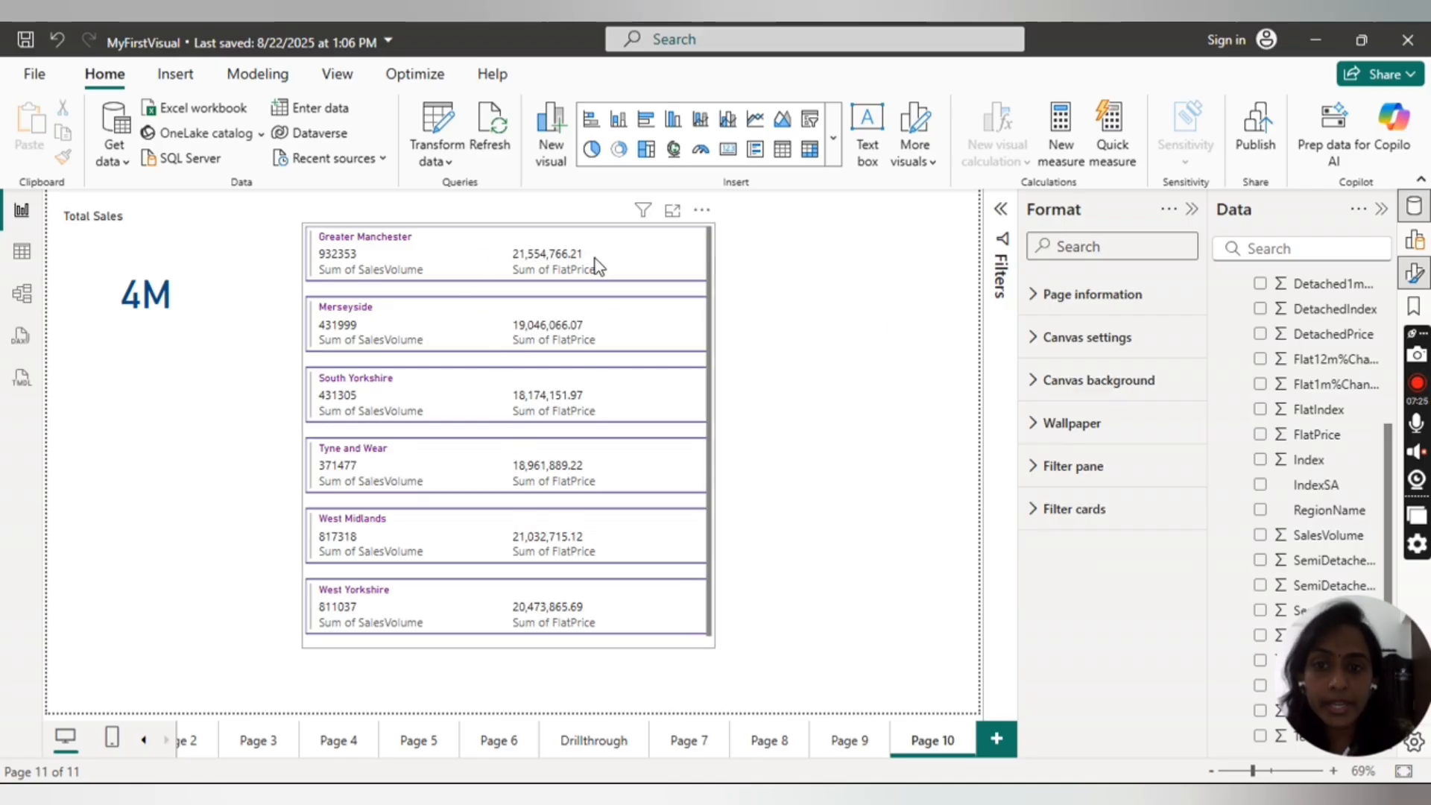
# Highlight the Merseyside entry in the multi-row card and clear the highlight again.
pyautogui.click(684, 328)
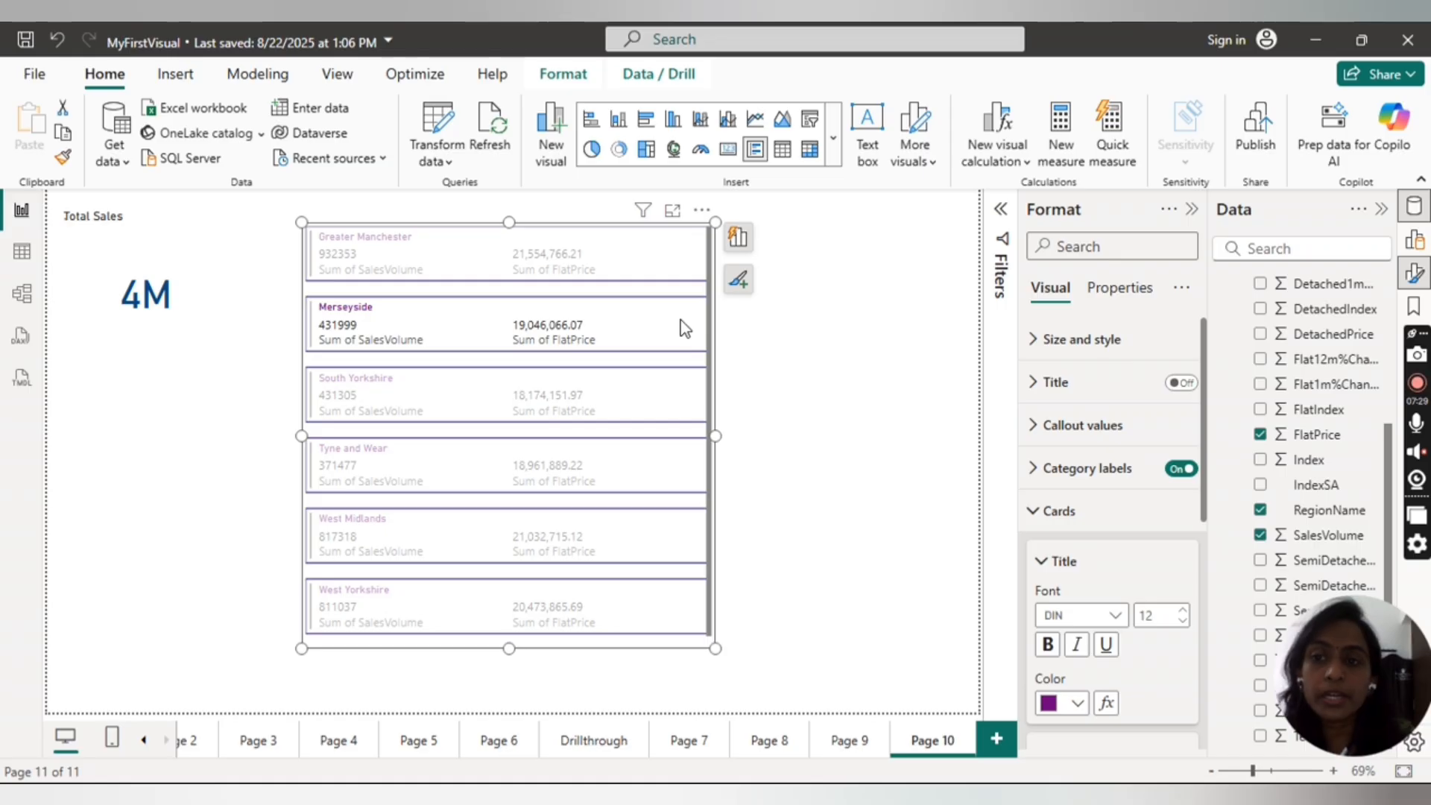
pyautogui.click(684, 328)
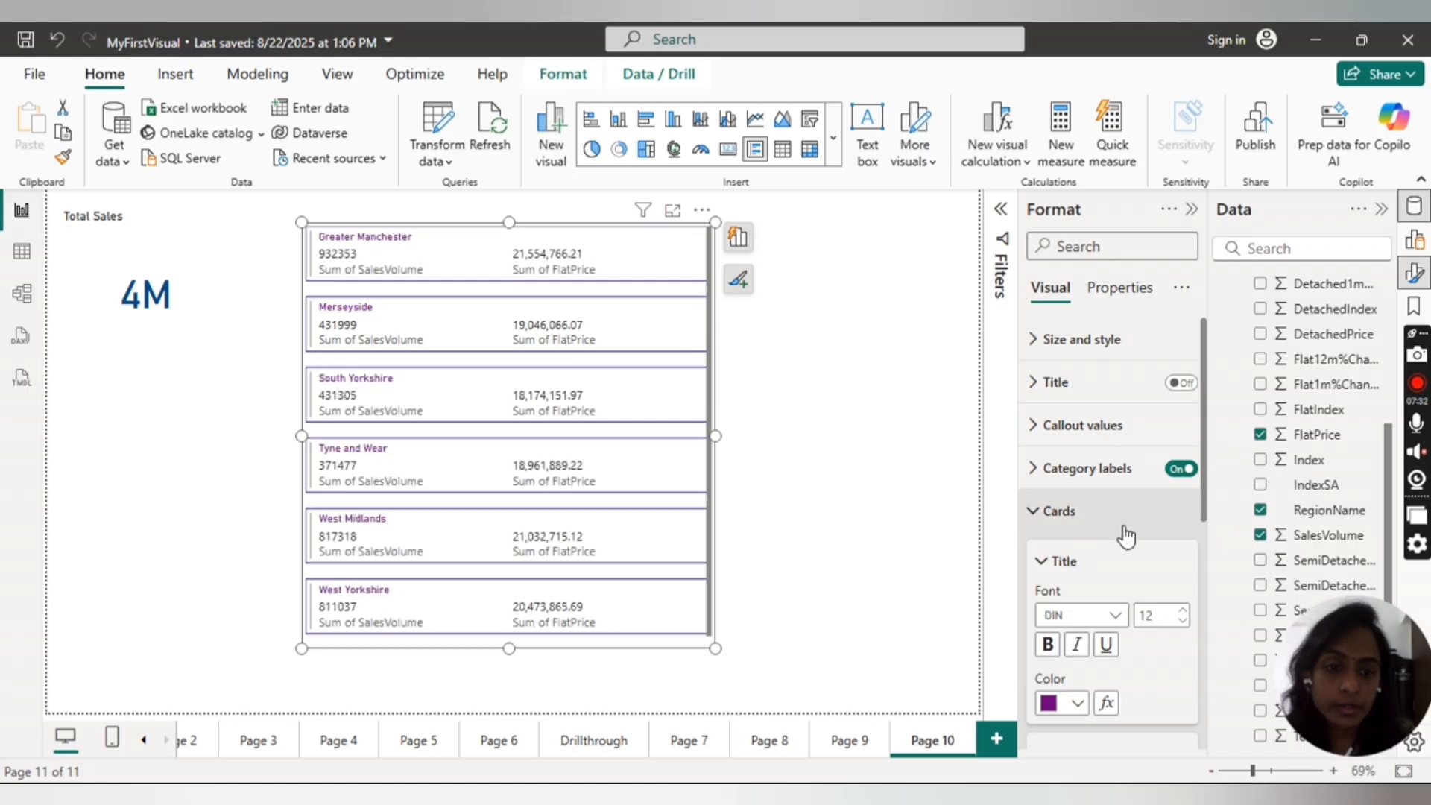
pyautogui.click(1036, 522)
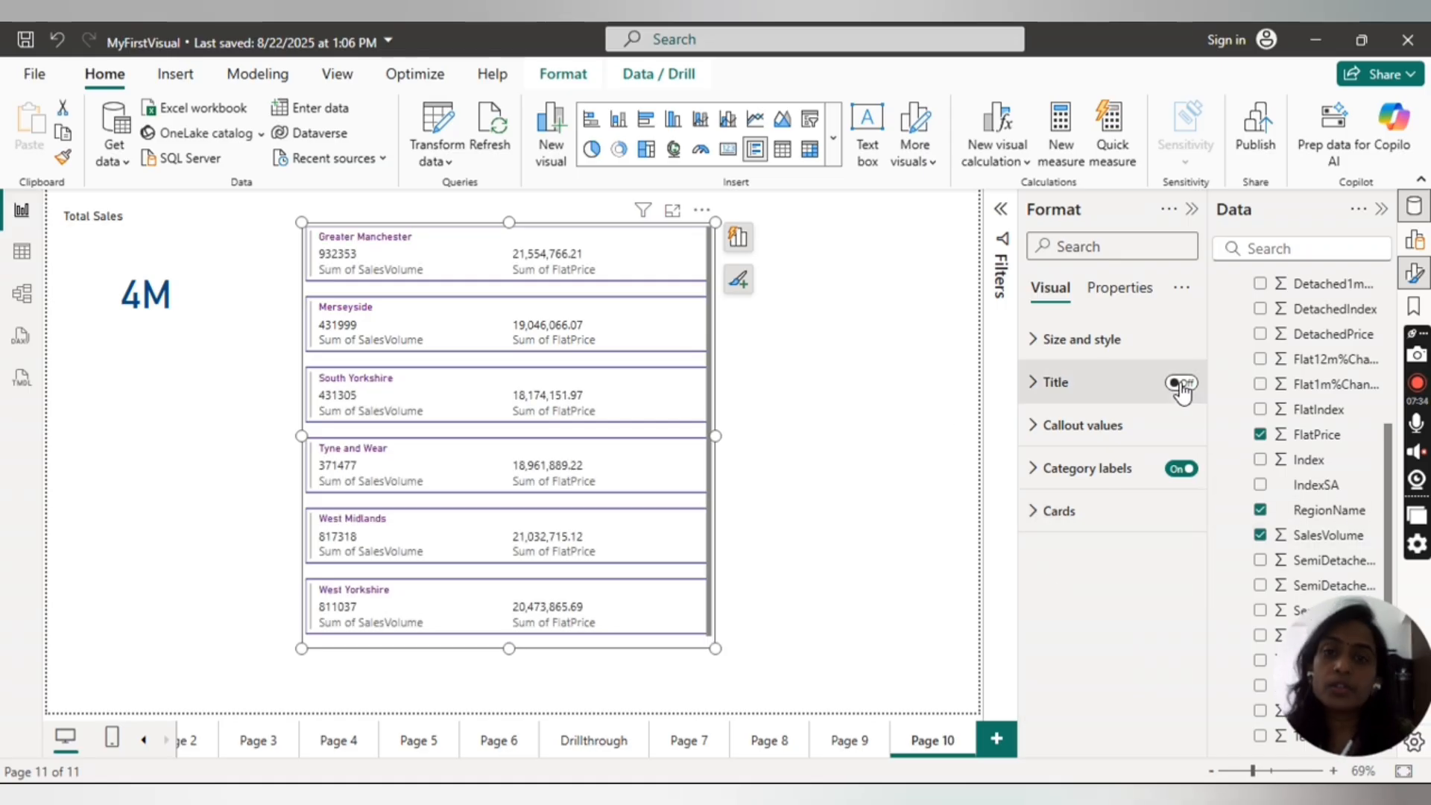